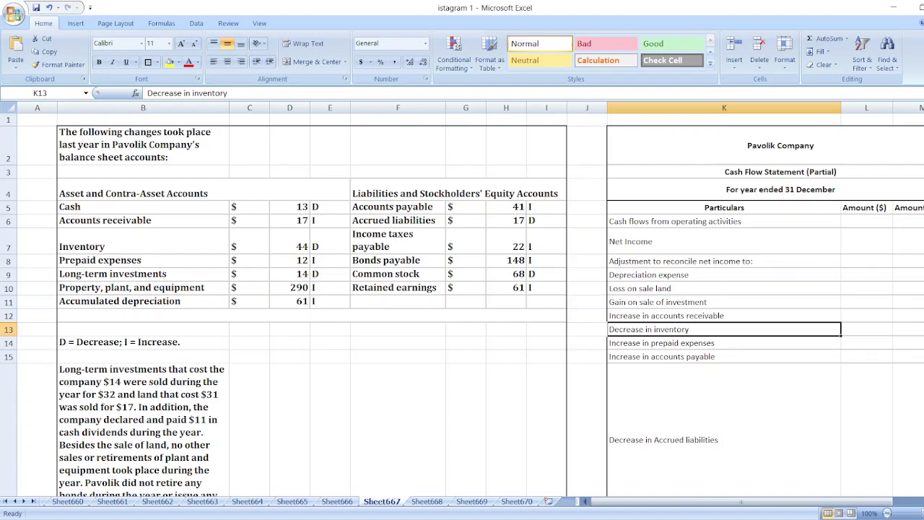
# - Enter the year's net income from the income statement as the Net Income amount in cell M7
pyautogui.scroll(-4, 462, 303)
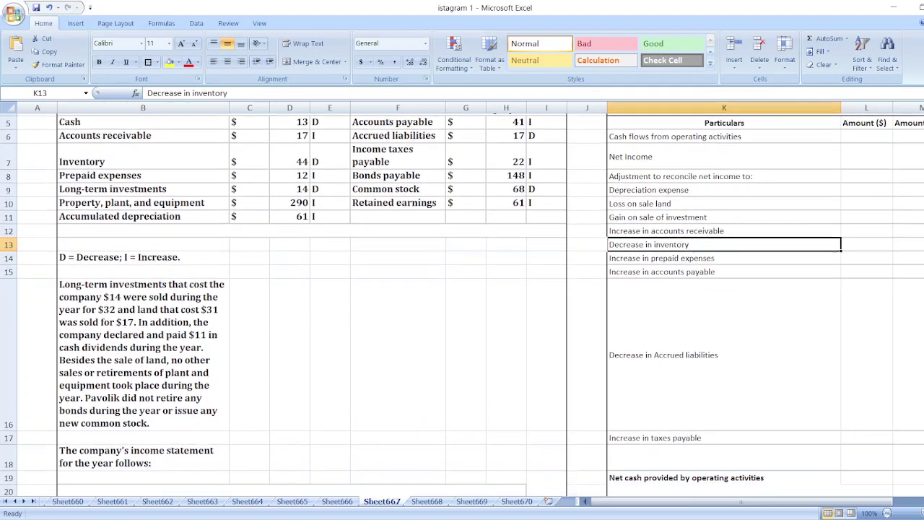
pyautogui.scroll(-4, 462, 304)
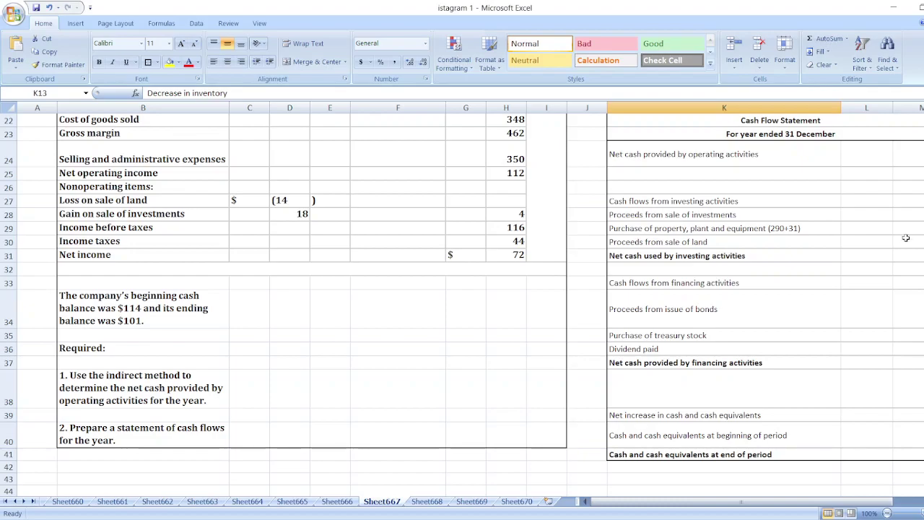
pyautogui.scroll(1, 462, 303)
pyautogui.scroll(5, 462, 303)
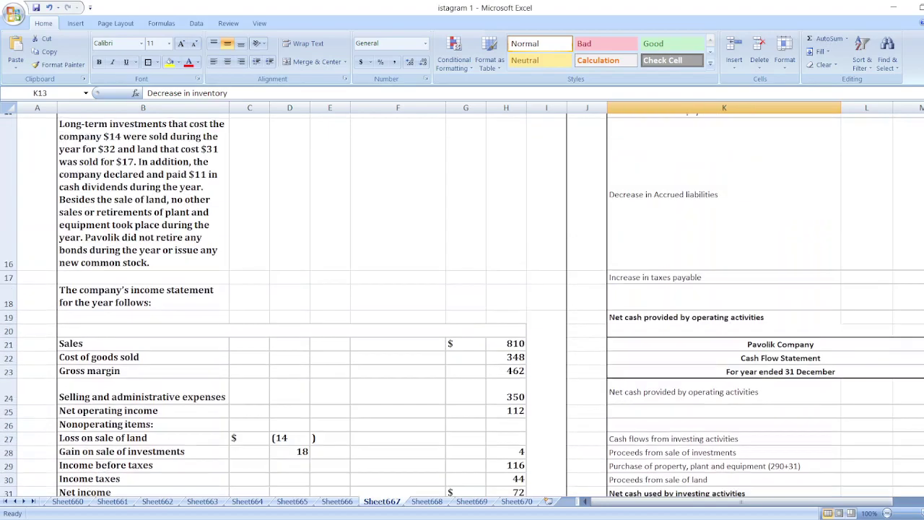
pyautogui.scroll(2, 462, 303)
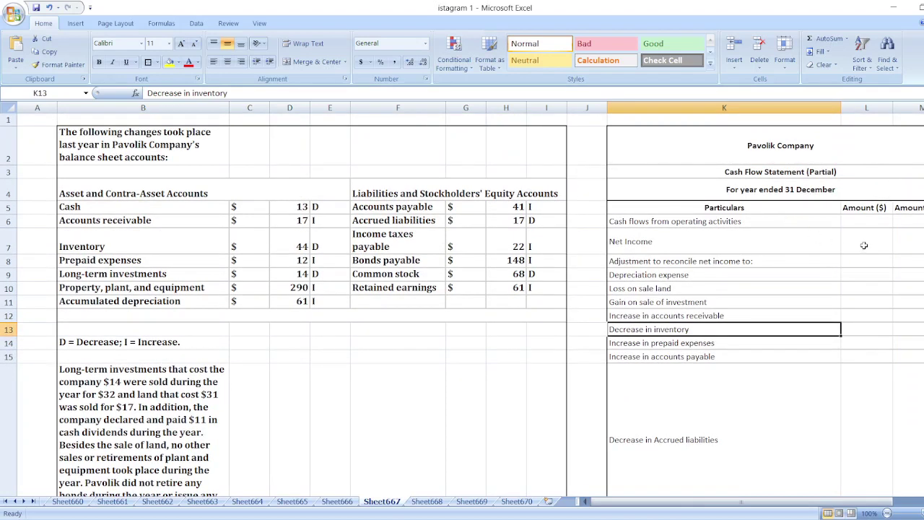
pyautogui.click(913, 242)
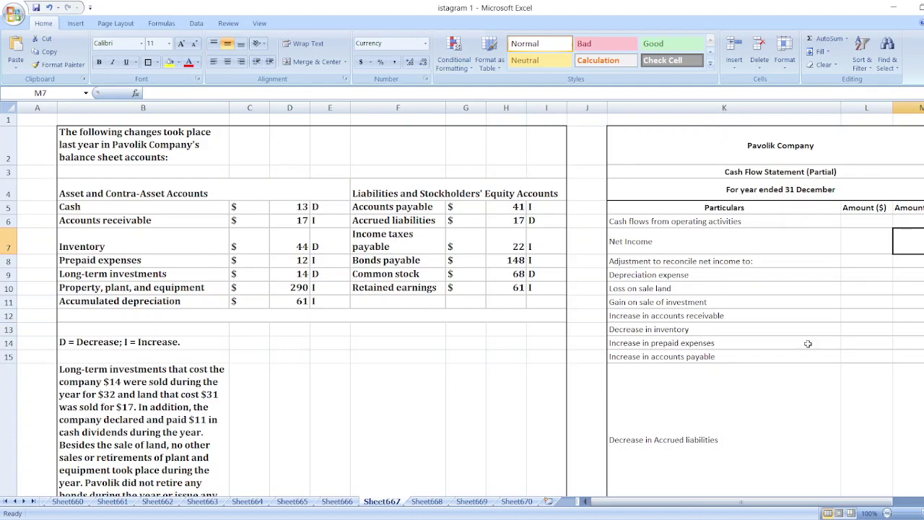
pyautogui.scroll(-3, 462, 306)
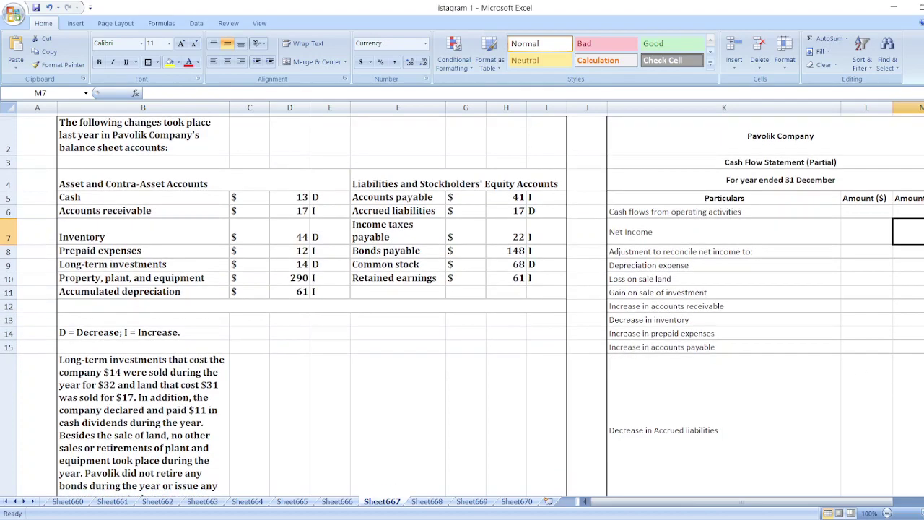
pyautogui.scroll(-2, 462, 306)
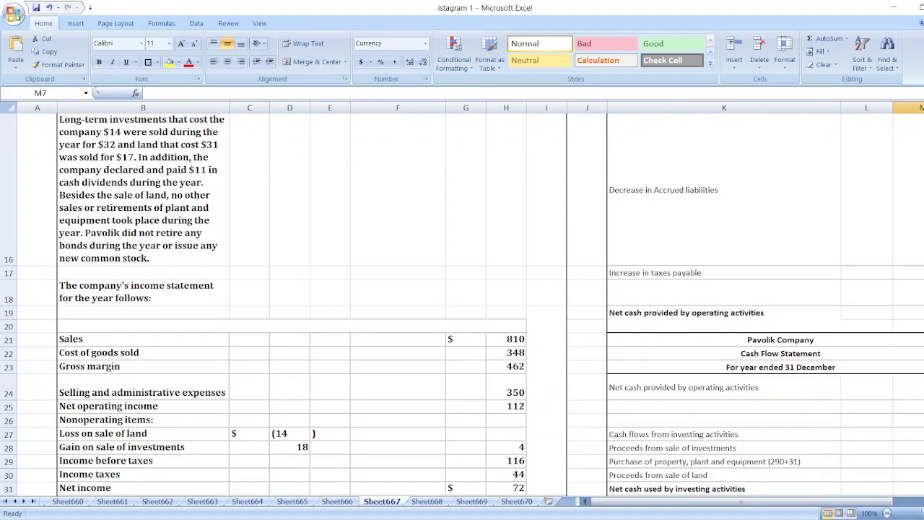
pyautogui.scroll(5, 462, 306)
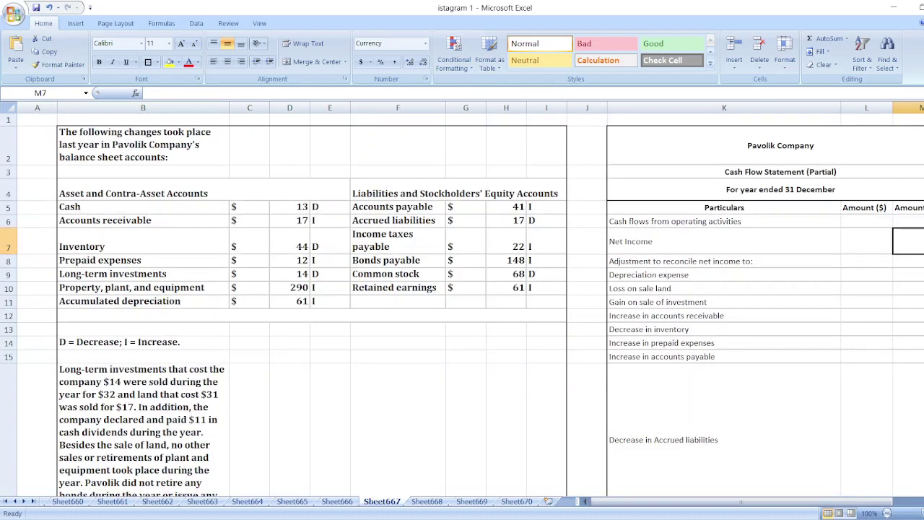
pyautogui.write('33')
pyautogui.press('Return')
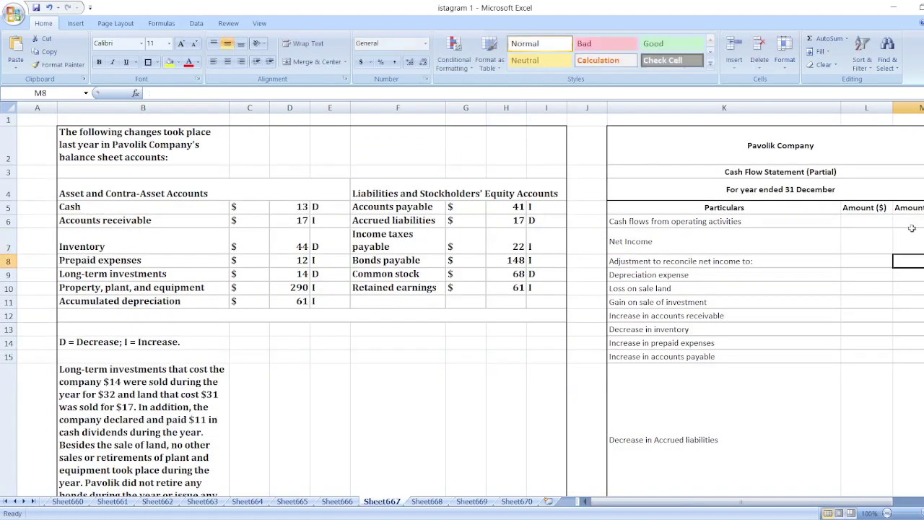
# - Enter $61 as the depreciation expense adjustment in cell L9
pyautogui.press('Left')
pyautogui.press('Down')
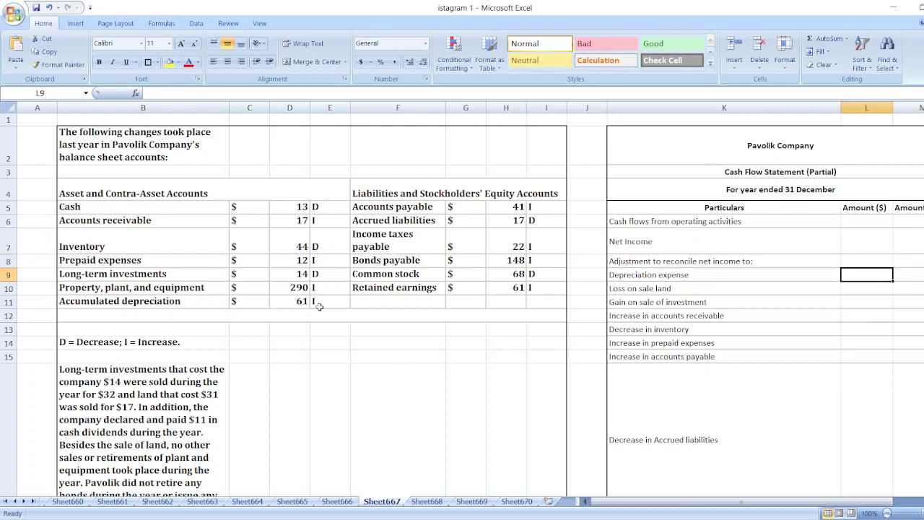
pyautogui.write('$61')
pyautogui.press('Return')
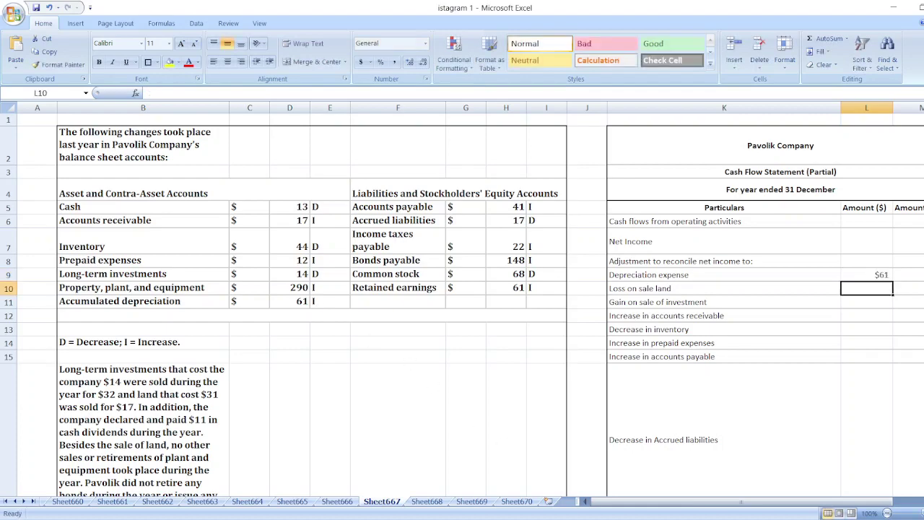
# - Enter $14 as the loss on sale of land in cell L10, based on the income statement
pyautogui.scroll(-3, 462, 304)
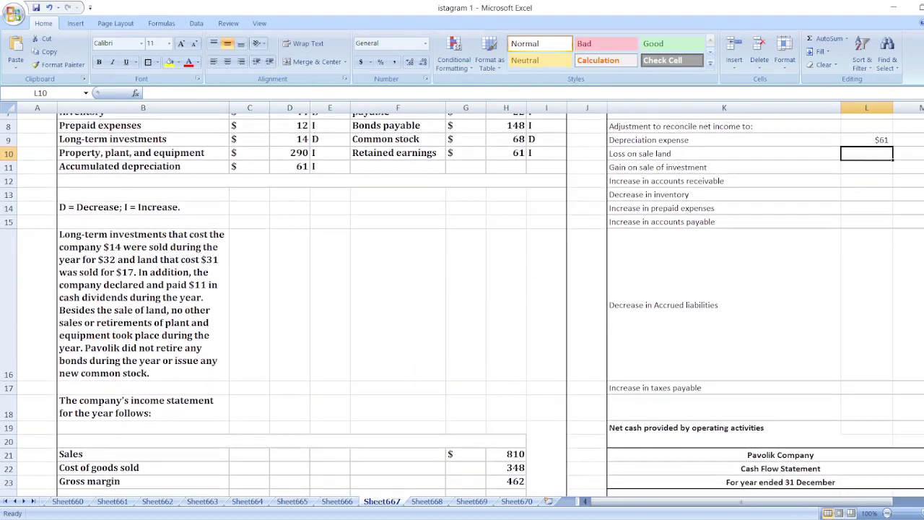
pyautogui.scroll(-3, 462, 303)
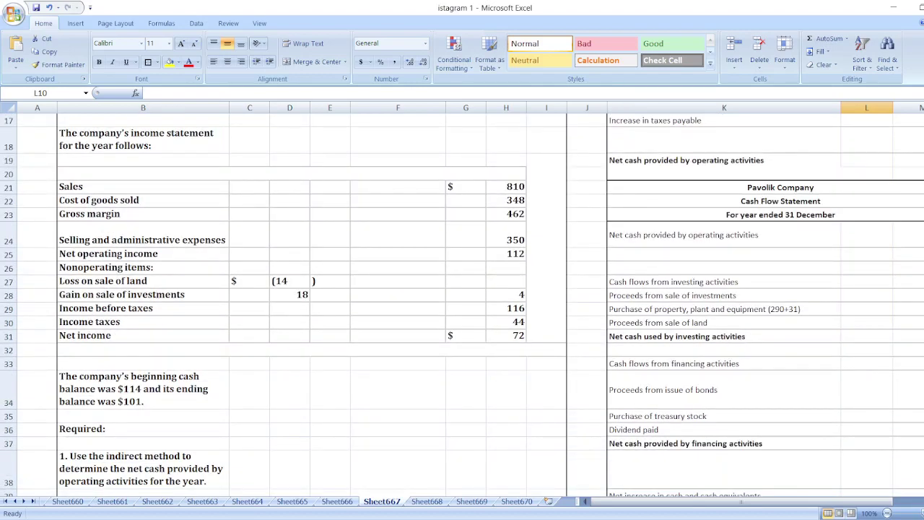
pyautogui.scroll(4, 462, 304)
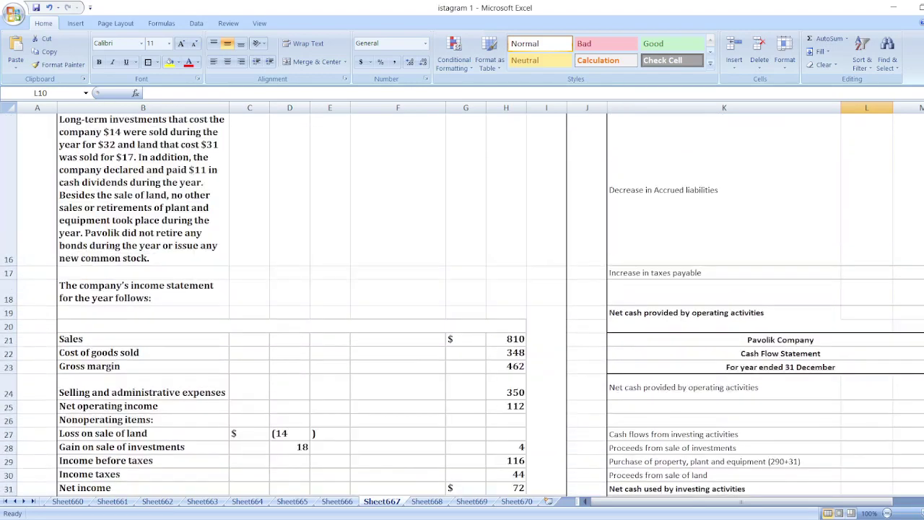
pyautogui.scroll(1, 461, 303)
pyautogui.write('$14')
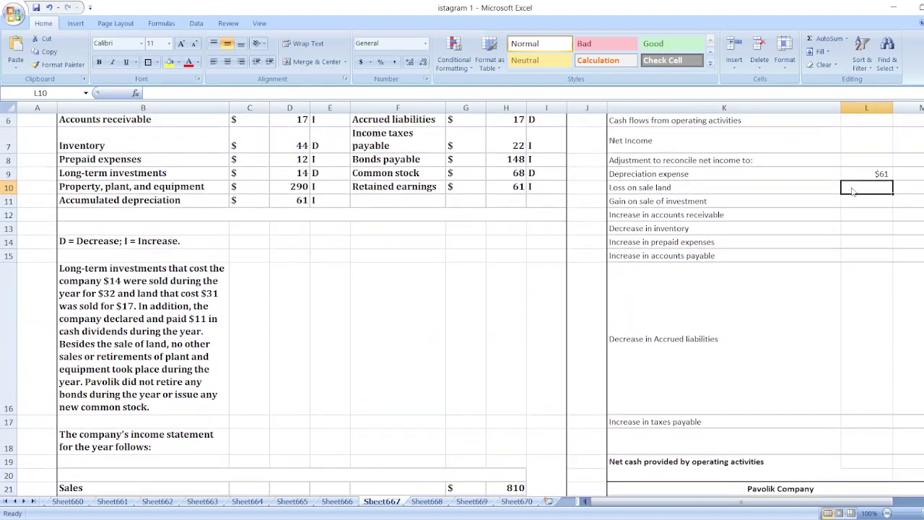
pyautogui.press('Return')
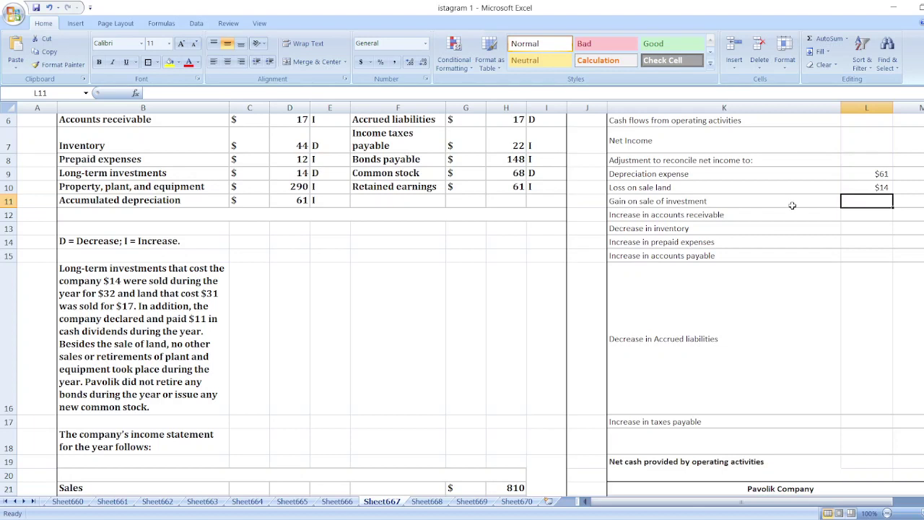
# - Enter the gain on sale of investment as -$18 in cell L11
pyautogui.write('-$1')
pyautogui.write('8')
pyautogui.press('Return')
pyautogui.press('Left')
pyautogui.press('Right')
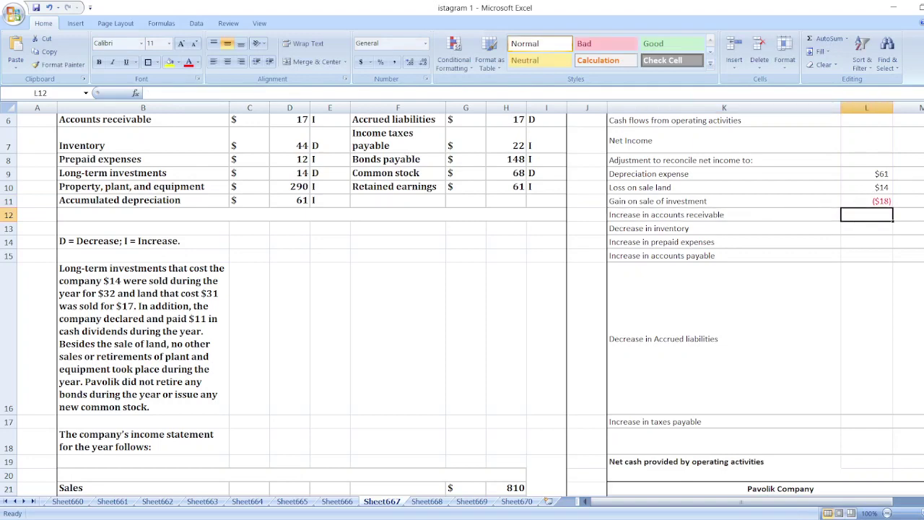
# - Enter -17 for the increase in accounts receivable in L12 and $44 for the decrease in inventory in L13
pyautogui.scroll(1, 462, 303)
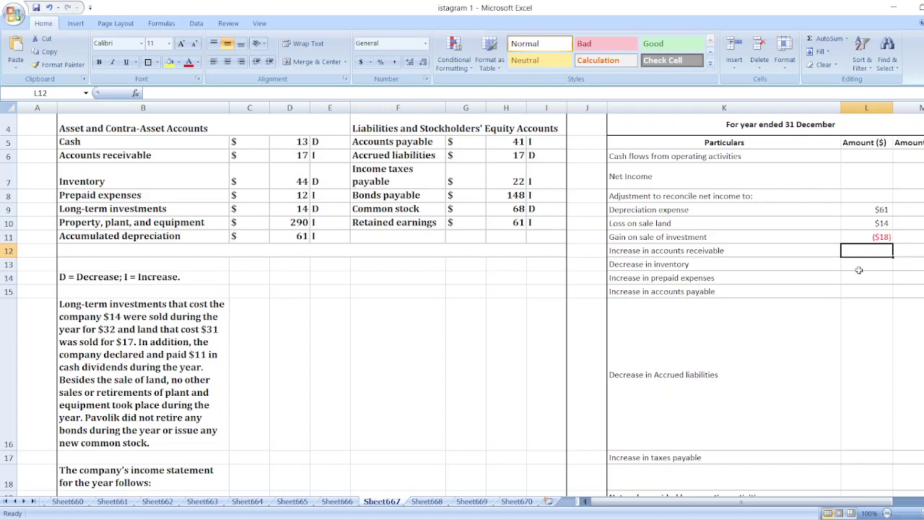
pyautogui.write('-17')
pyautogui.press('Return')
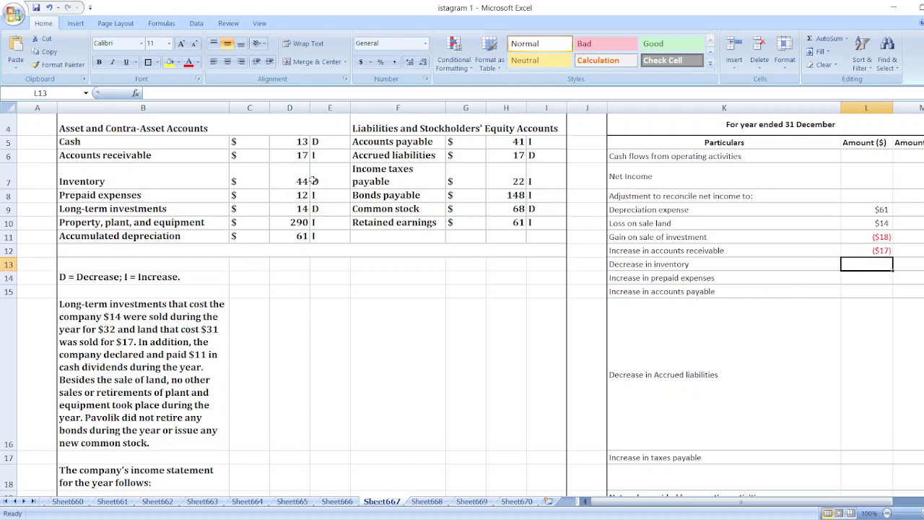
pyautogui.write('$44')
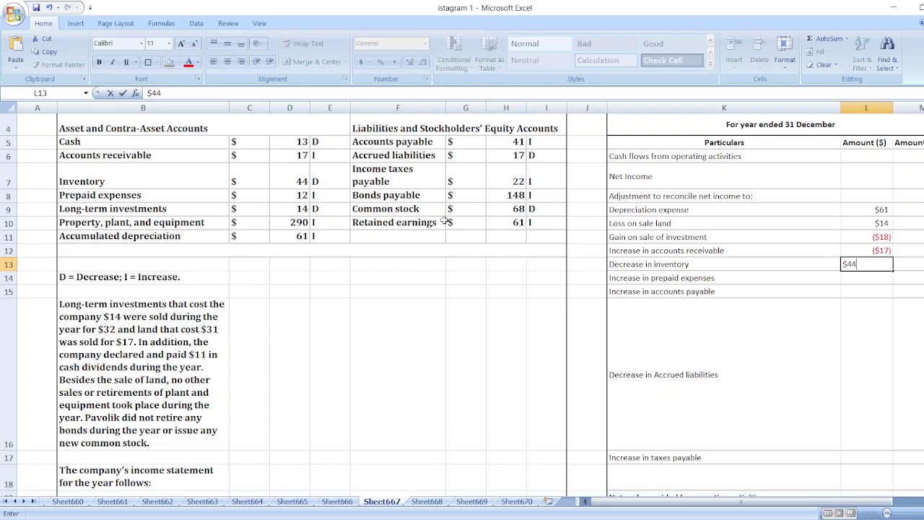
pyautogui.press('Return')
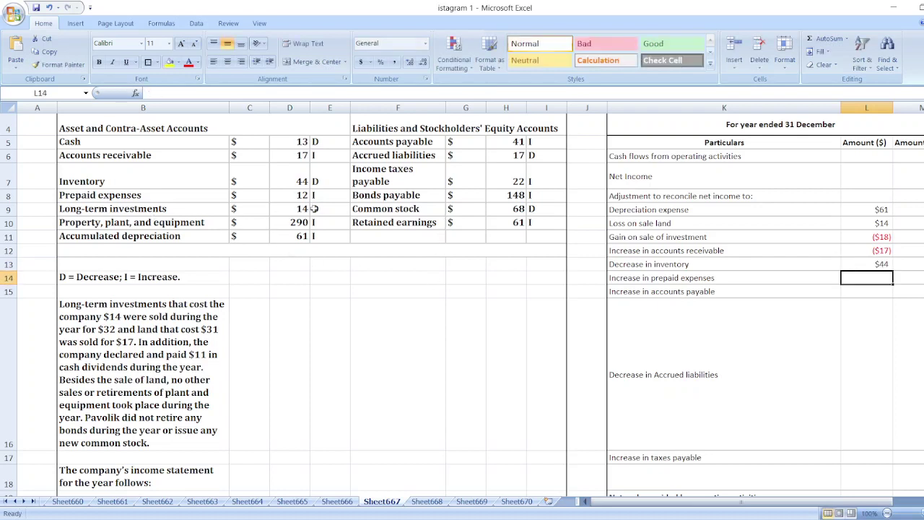
# - Enter -$12 for the increase in prepaid expenses in L14 and $41 for the increase in accounts payable in L15
pyautogui.write('-$12')
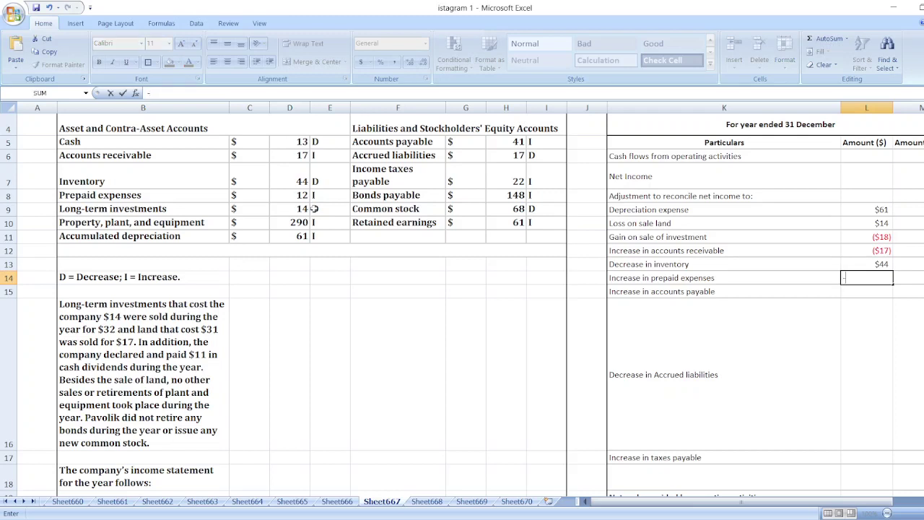
pyautogui.press('Return')
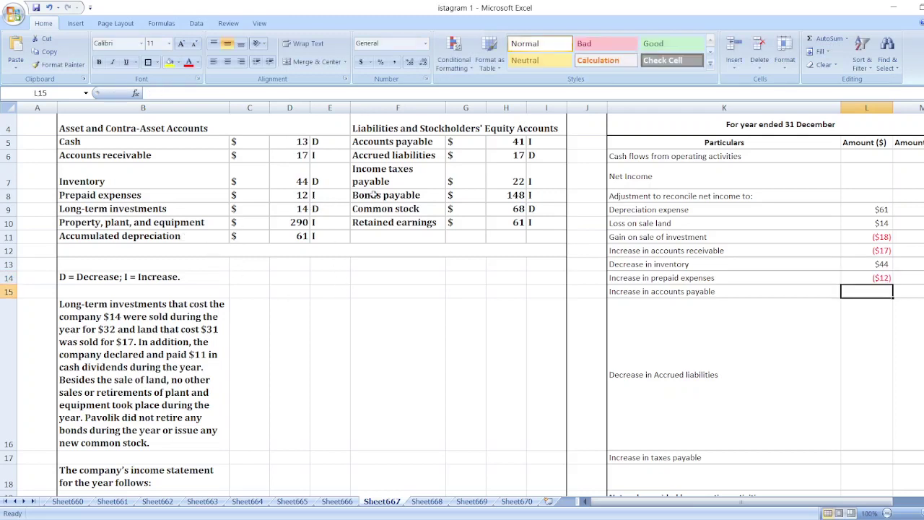
pyautogui.write('$41')
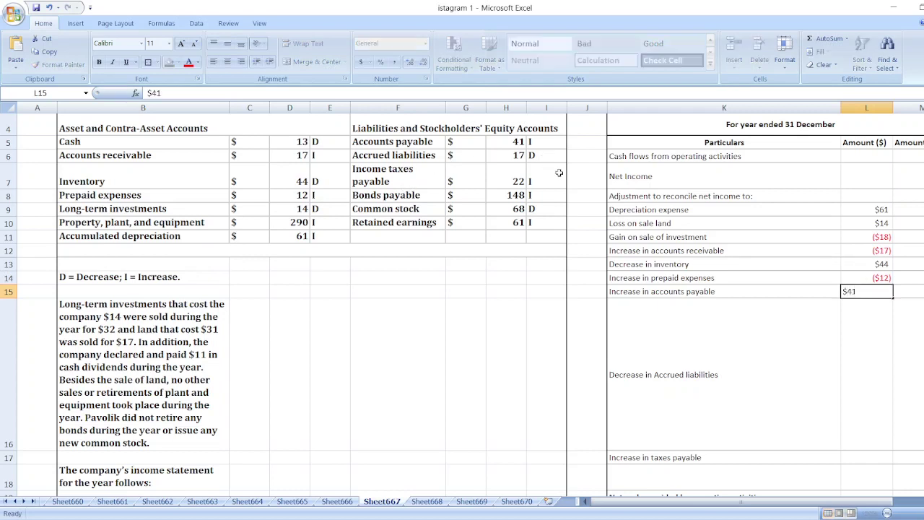
pyautogui.press('Return')
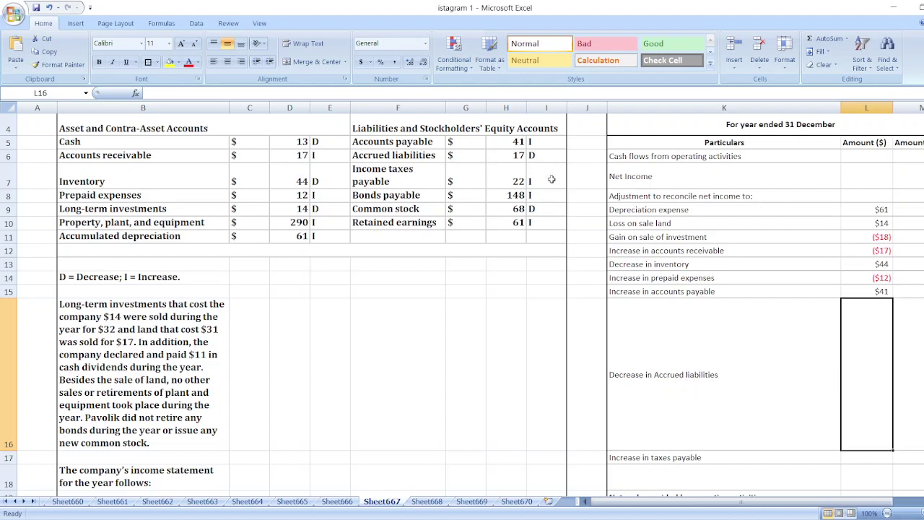
# - Enter -$17 for the decrease in accrued liabilities in L16 and $22 for the increase in taxes payable in L17
pyautogui.write('-$17')
pyautogui.press('Return')
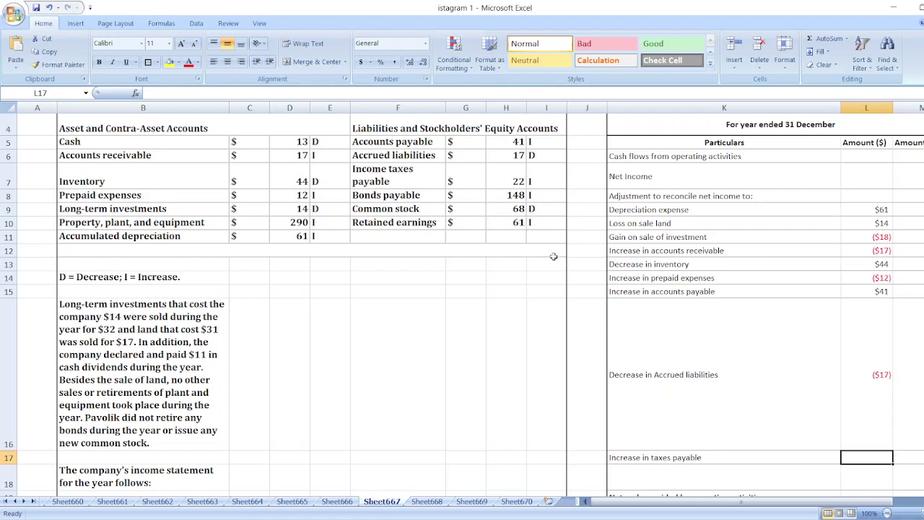
pyautogui.write('$22')
pyautogui.press('Return')
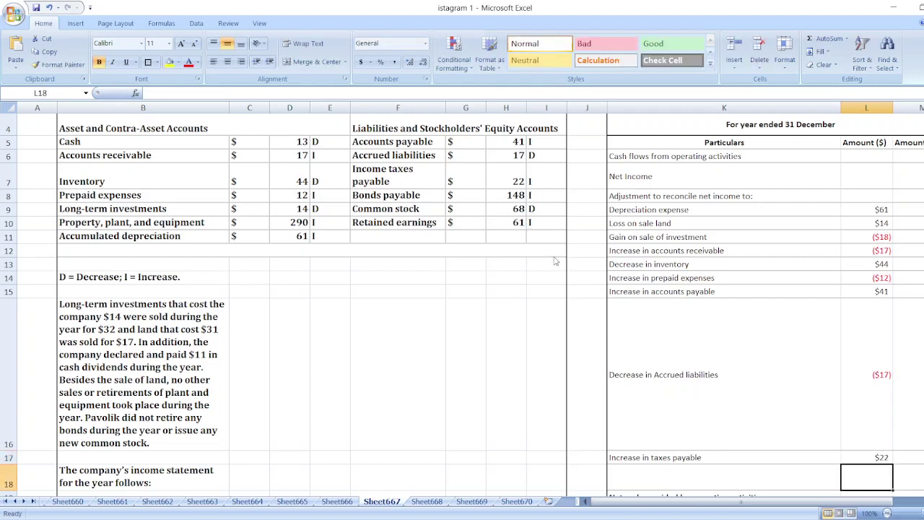
# - Total the operating adjustments in cell M18 with a SUM formula over L9:L17
pyautogui.press('Down')
pyautogui.press('Right')
pyautogui.press('Up')
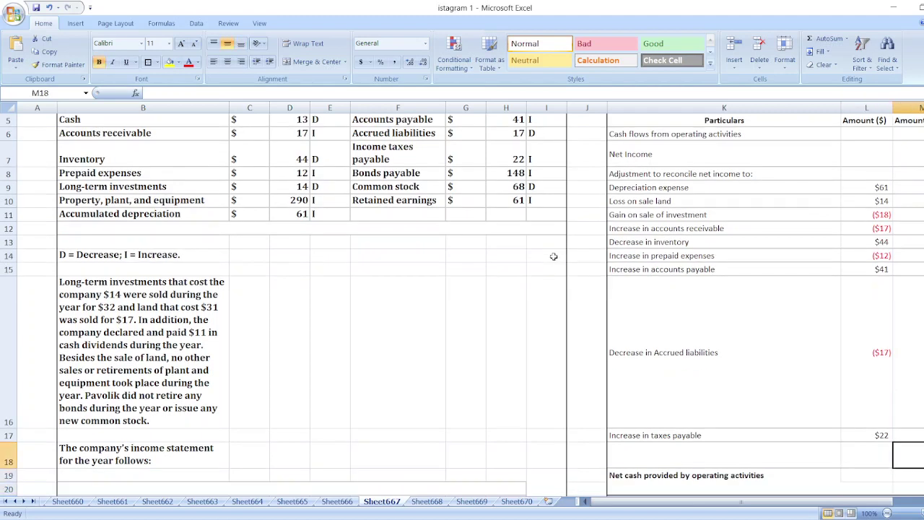
pyautogui.write('=sum(')
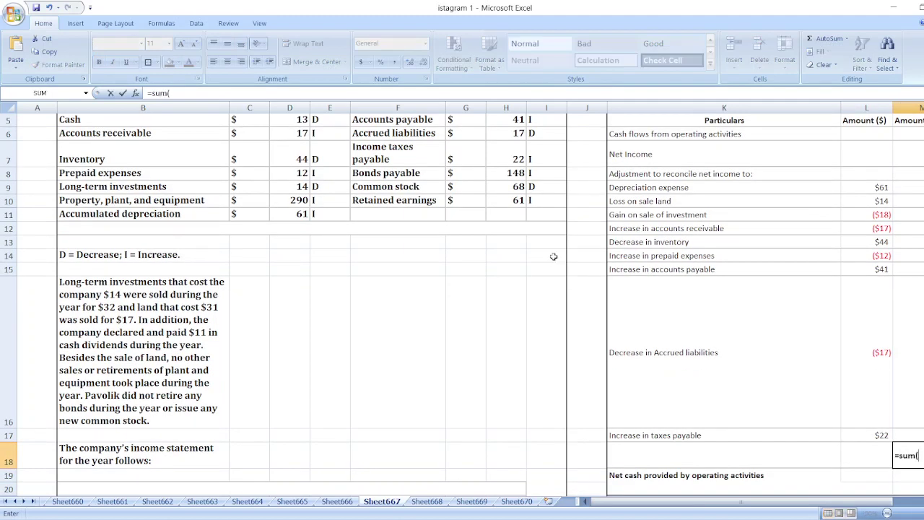
pyautogui.click(862, 190)
pyautogui.hotkey('shift', 'Down')
pyautogui.hotkey('shift', 'Down')
pyautogui.hotkey('shift', 'Down')
pyautogui.hotkey('shift', 'Down')
pyautogui.hotkey('shift', 'Down')
pyautogui.hotkey('shift', 'Down')
pyautogui.hotkey('shift', 'Down')
pyautogui.hotkey('shift', 'Down')
pyautogui.press('Return')
# - Calculate net cash provided by operating activities in M19 with the formula =M7+M18
pyautogui.write('=')
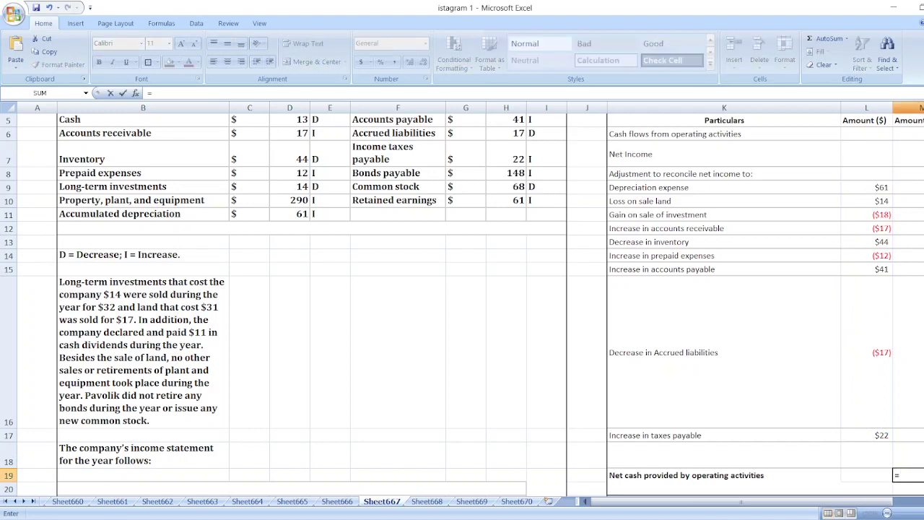
pyautogui.press('Up')
pyautogui.press('Up')
pyautogui.press('Up')
pyautogui.press('Up')
pyautogui.press('Up')
pyautogui.press('Up')
pyautogui.press('Up')
pyautogui.press('Up')
pyautogui.press('Up')
pyautogui.press('Up')
pyautogui.press('Up')
pyautogui.press('Up')
pyautogui.write('+')
pyautogui.press('Up')
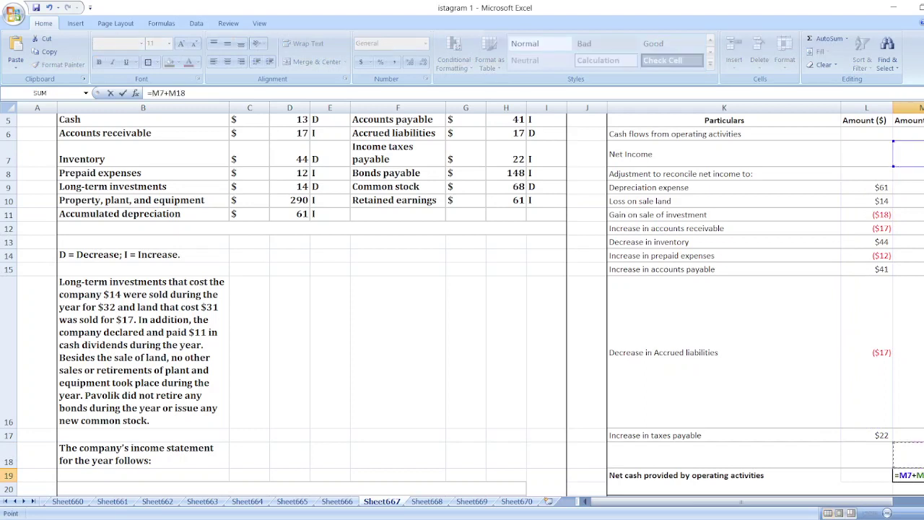
pyautogui.press('Return')
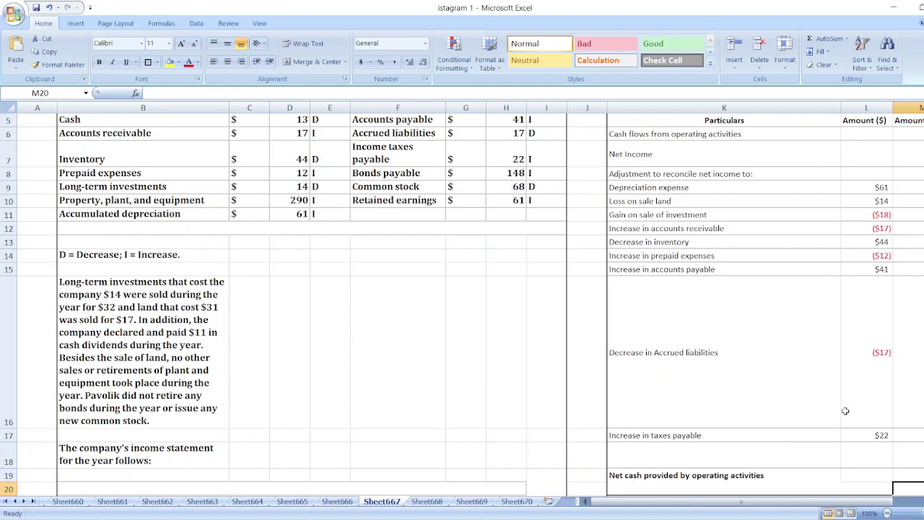
# - Link net cash provided by operating activities in M24 of the full cash flow statement to cell M19
pyautogui.scroll(-3, 462, 303)
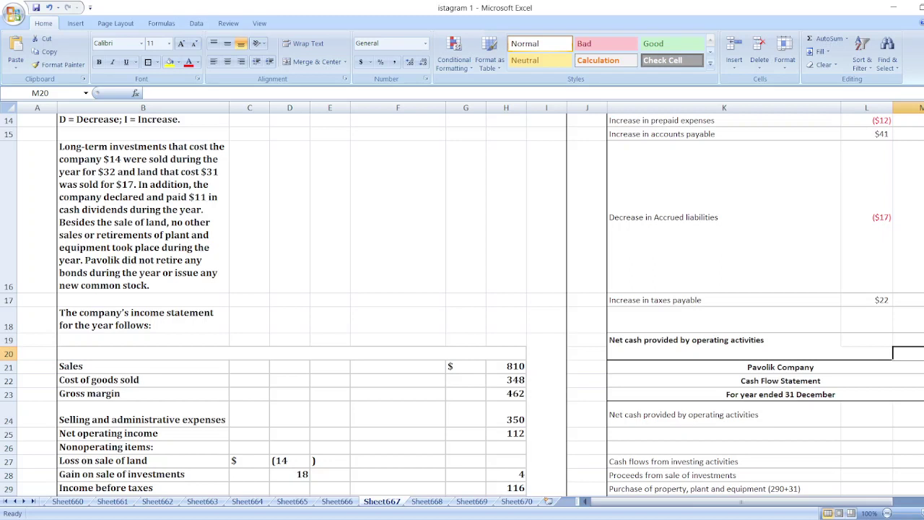
pyautogui.click(917, 415)
pyautogui.write('=')
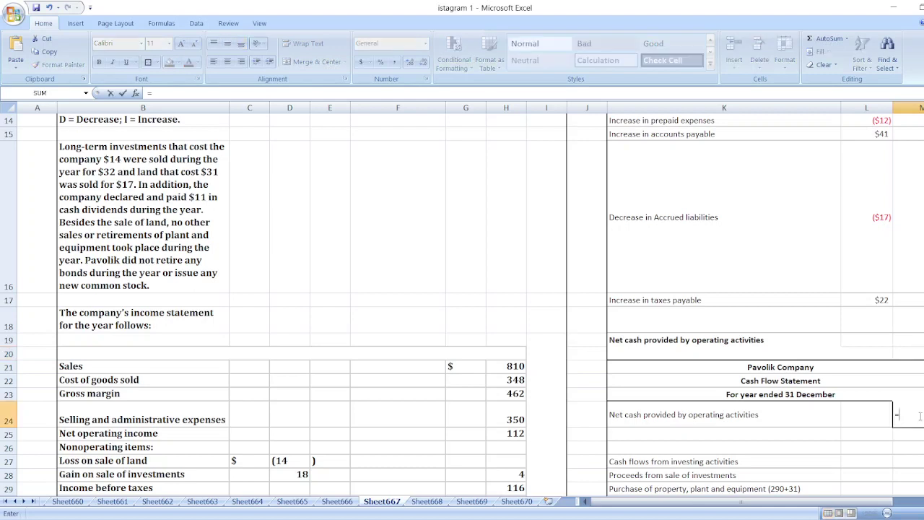
pyautogui.click(908, 339)
pyautogui.press('Return')
# - Enter $32 as the proceeds from sale of investments in cell L28 of the investing activities section
pyautogui.press('Down')
pyautogui.press('Down')
pyautogui.press('Down')
pyautogui.press('Left')
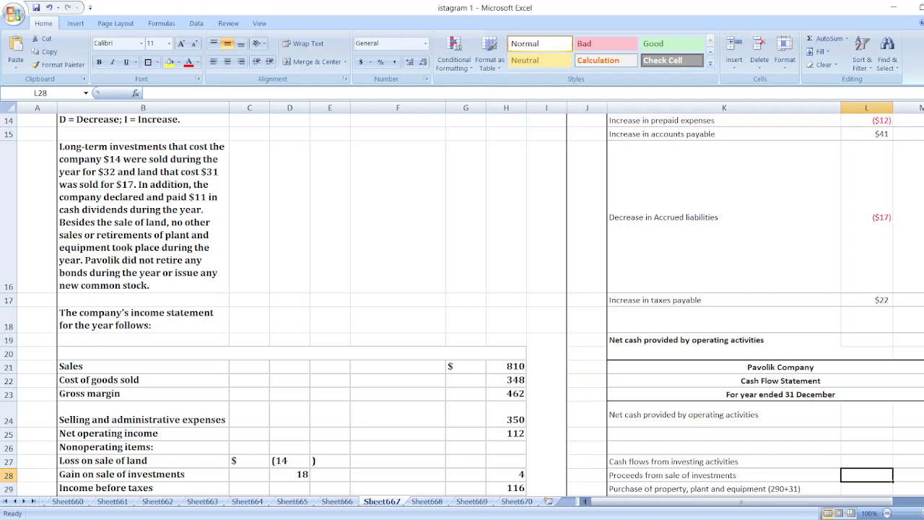
pyautogui.scroll(-1, 462, 288)
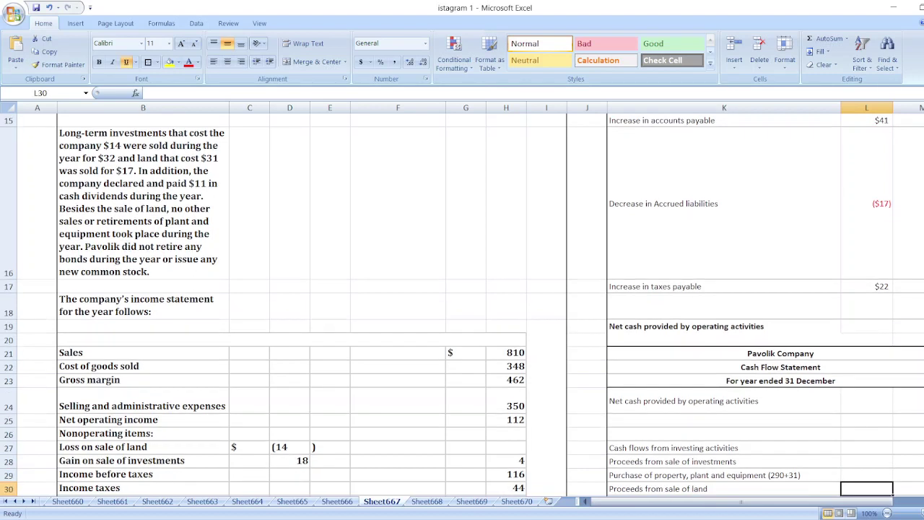
pyautogui.press('Up')
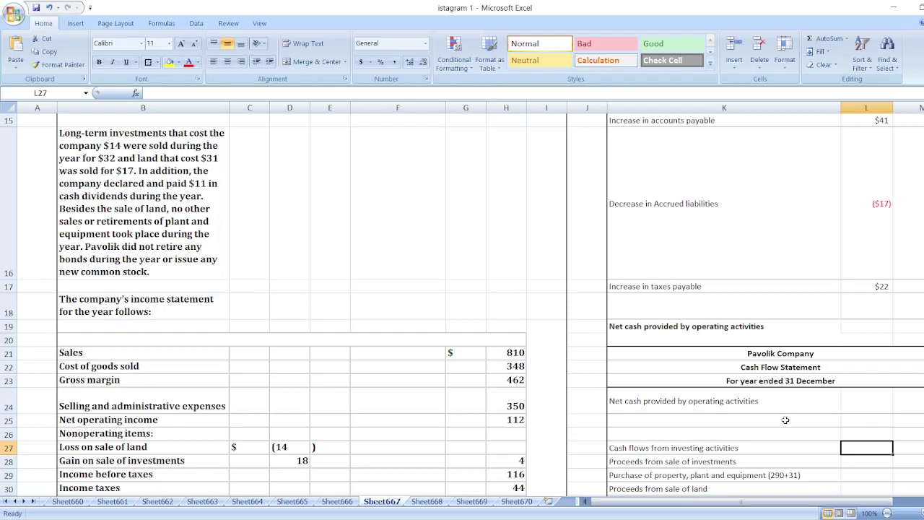
pyautogui.press('Down')
pyautogui.write('$32')
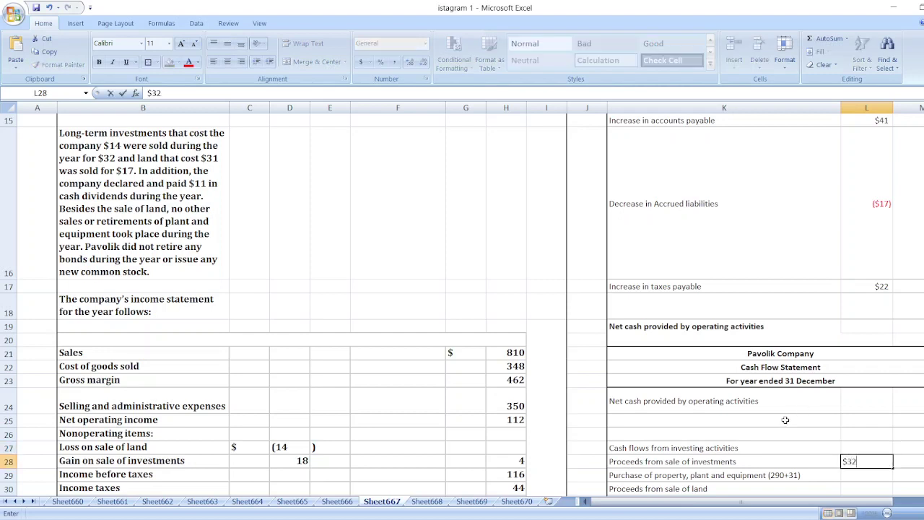
pyautogui.press('Return')
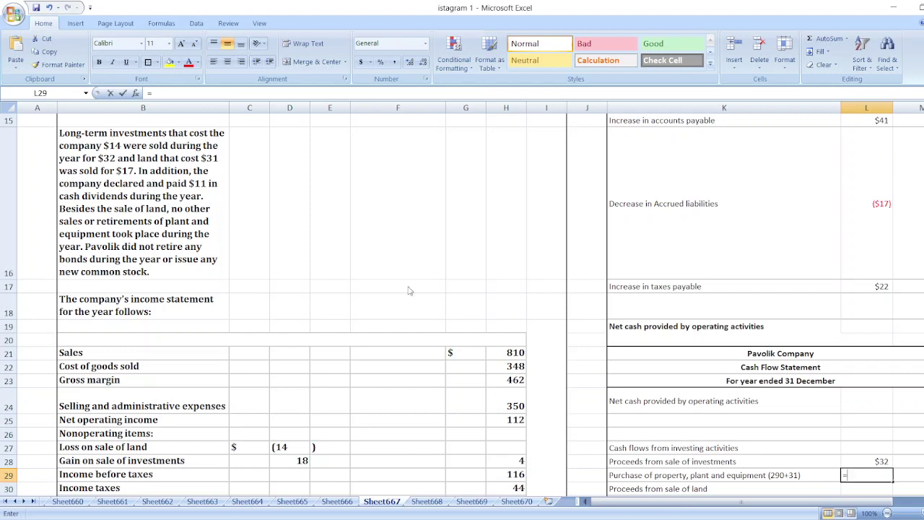
pyautogui.write('=290+32')
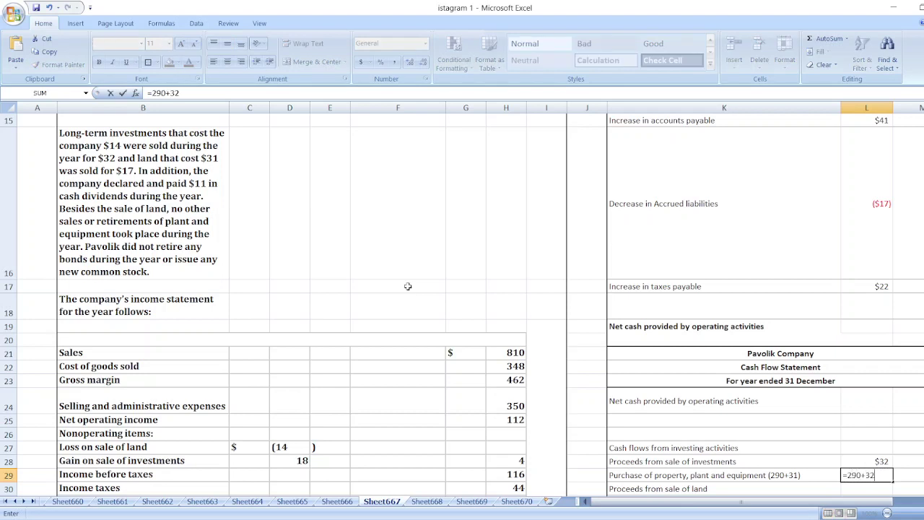
pyautogui.press('BackSpace')
pyautogui.write('1')
pyautogui.press('Return')
# - Enter the purchase of property, plant and equipment in L29 as a cash outflow with the formula =-(290+31)
pyautogui.press('Up')
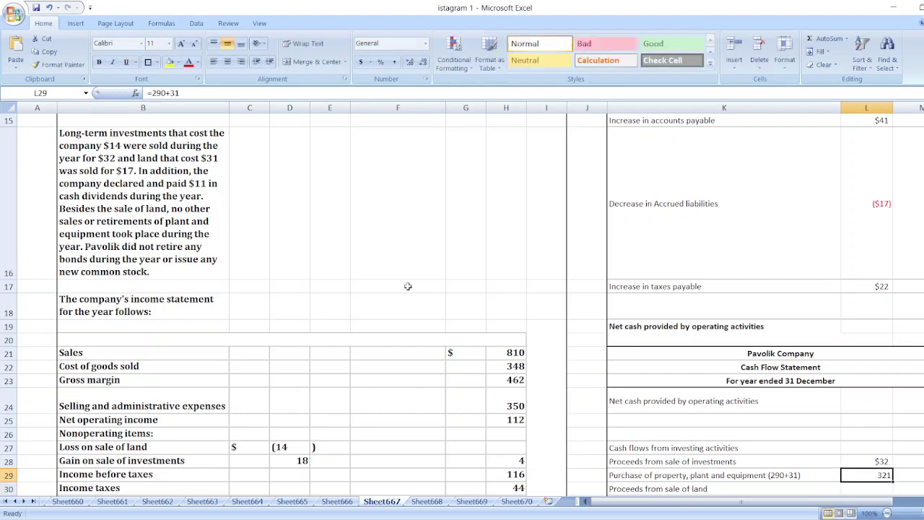
pyautogui.write('=')
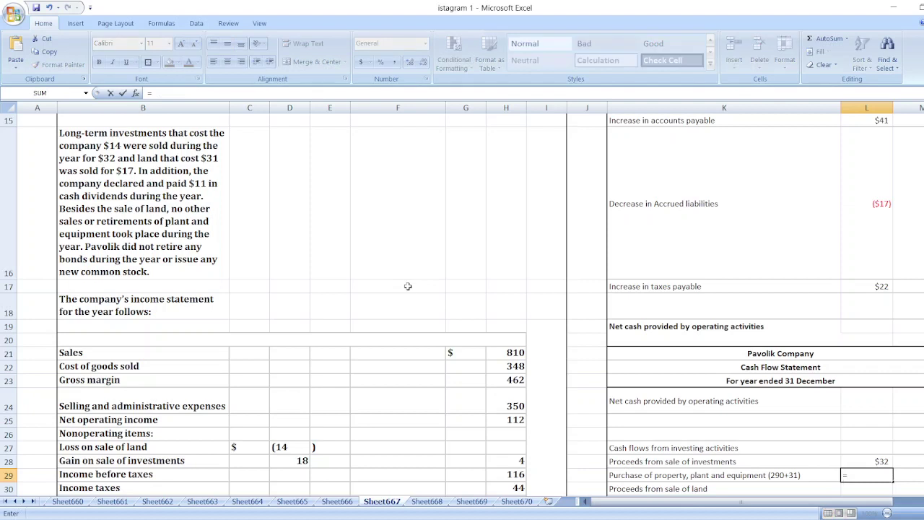
pyautogui.write('-(290+31)')
pyautogui.press('Return')
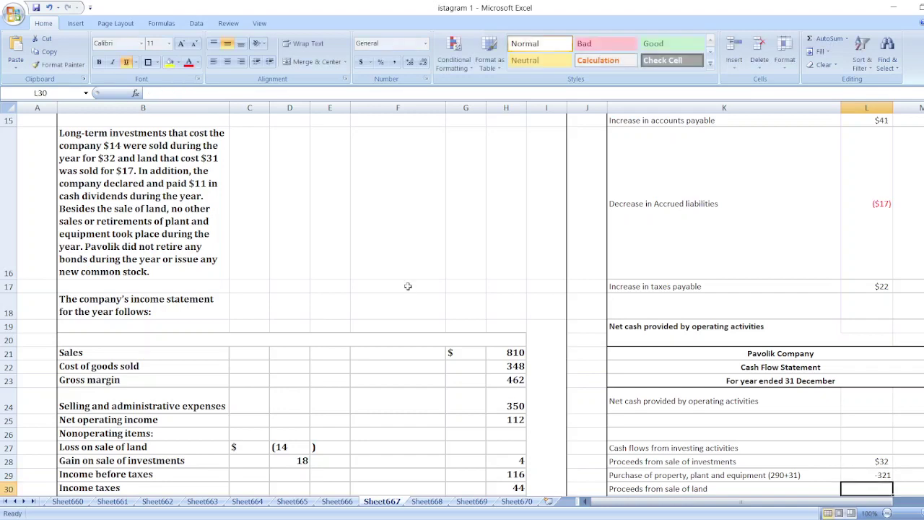
# - Enter $17 as the proceeds from sale of land in cell L30
pyautogui.press('Return')
pyautogui.press('Return')
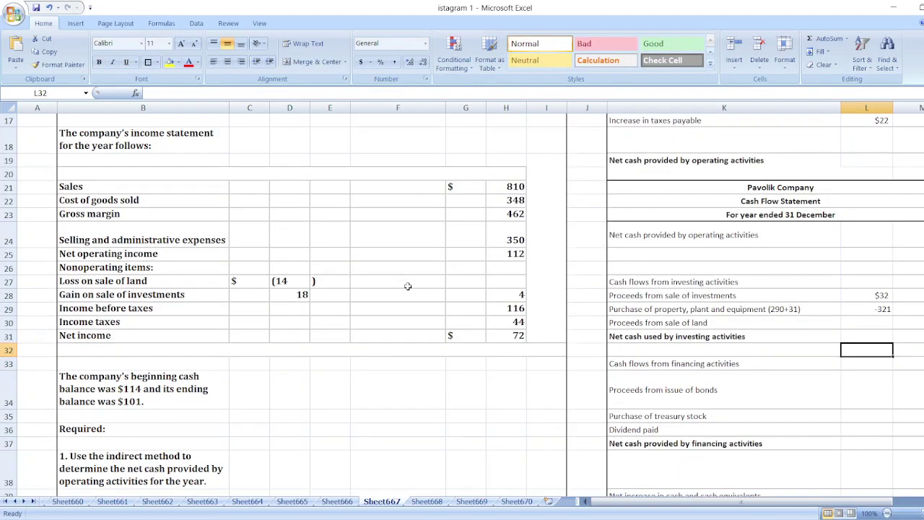
pyautogui.press('Up')
pyautogui.press('Up')
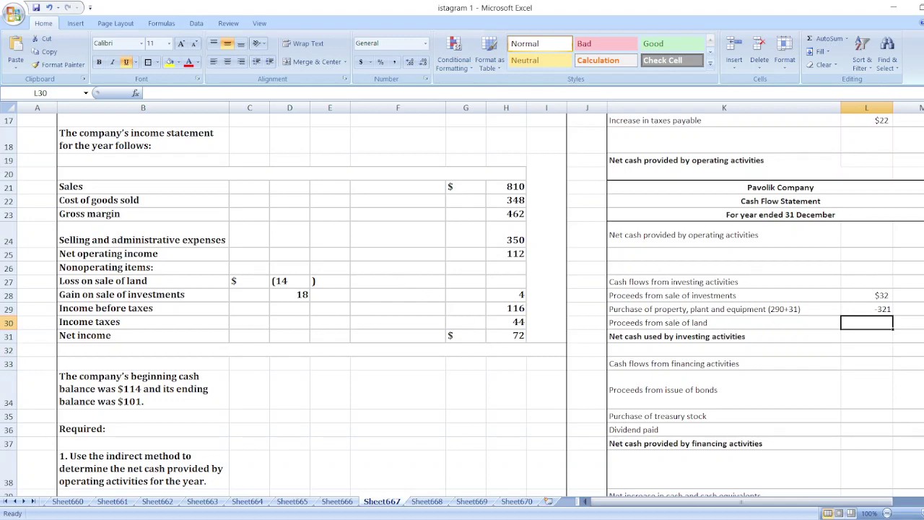
pyautogui.scroll(5, 462, 303)
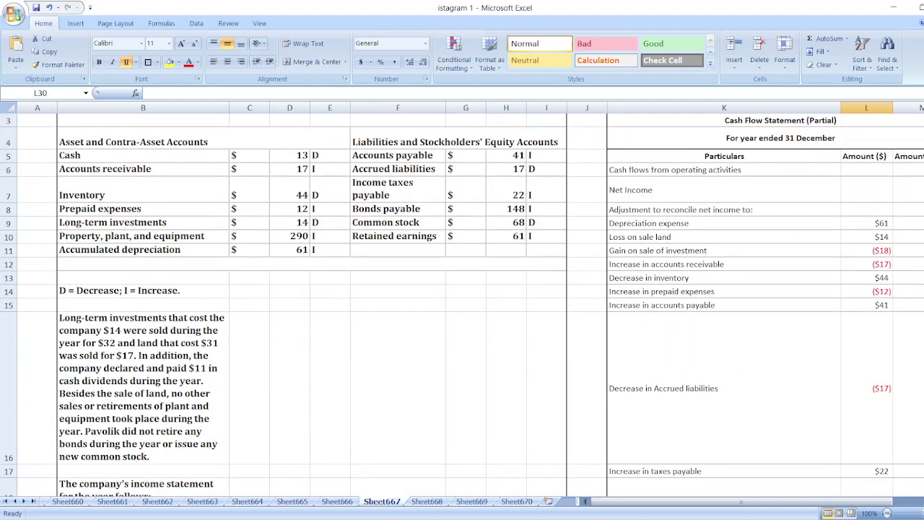
pyautogui.scroll(-5, 919, 401)
pyautogui.write('$17')
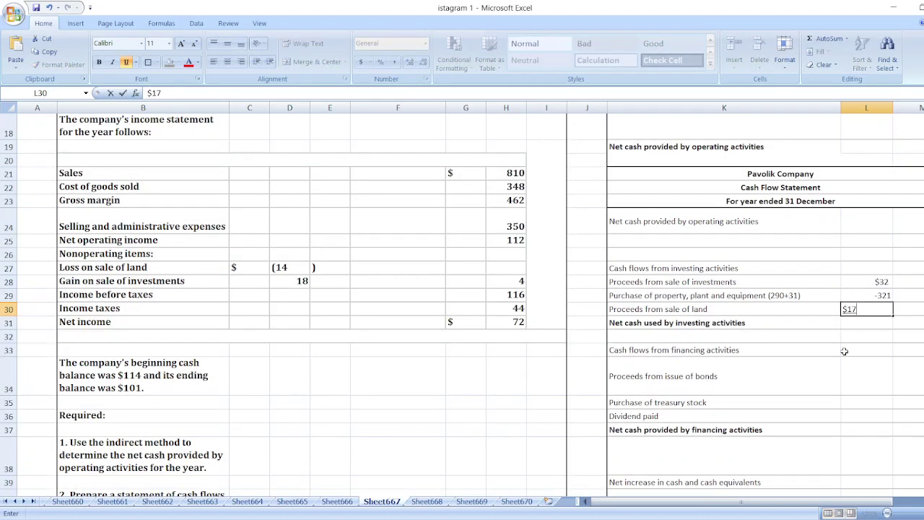
pyautogui.press('Return')
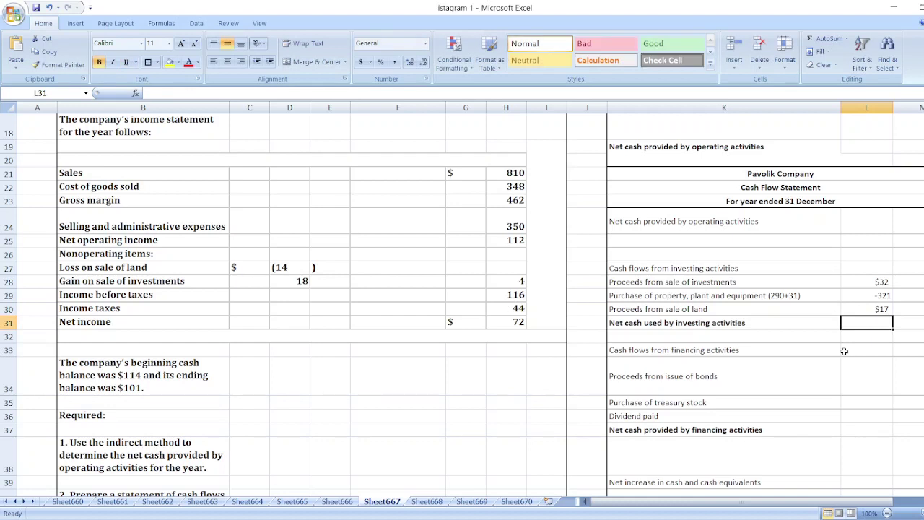
# - Total net cash used by investing activities in cell M31 with a SUM formula over L28:L30
pyautogui.press('Right')
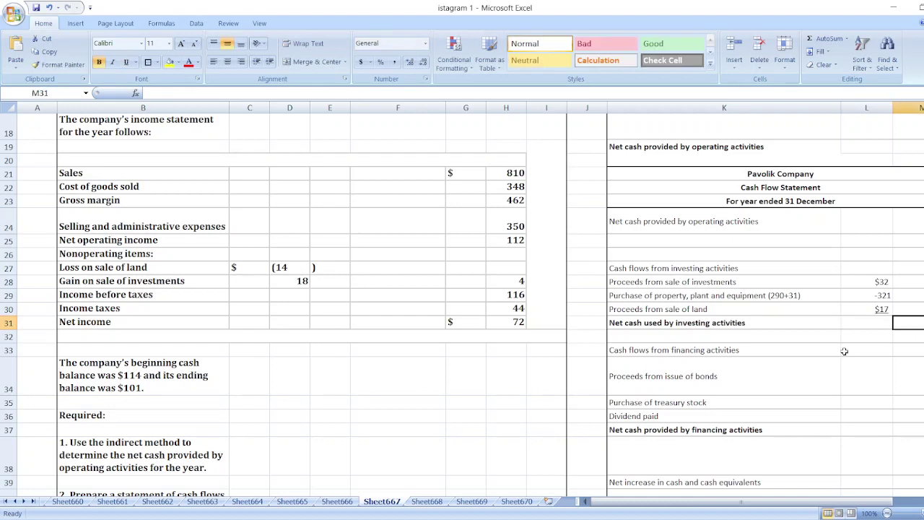
pyautogui.write('=sum(')
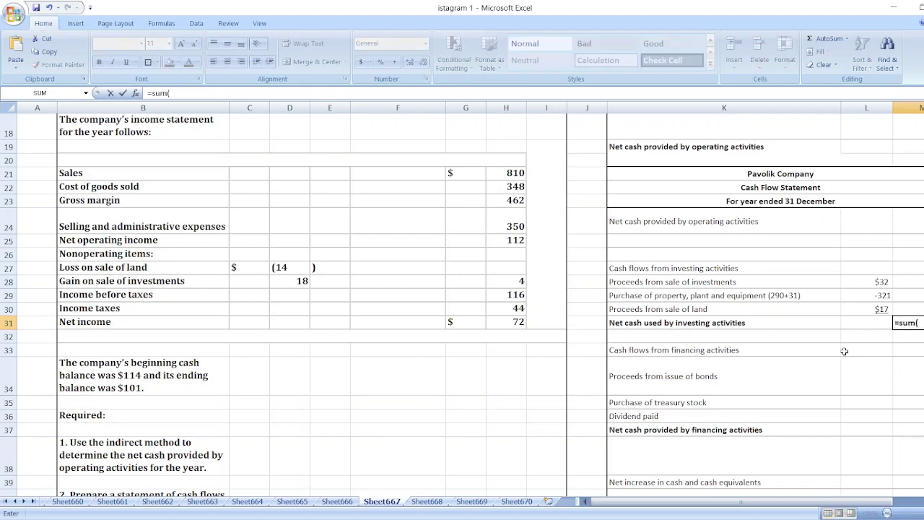
pyautogui.moveTo(868, 282); pyautogui.dragTo(867, 309)
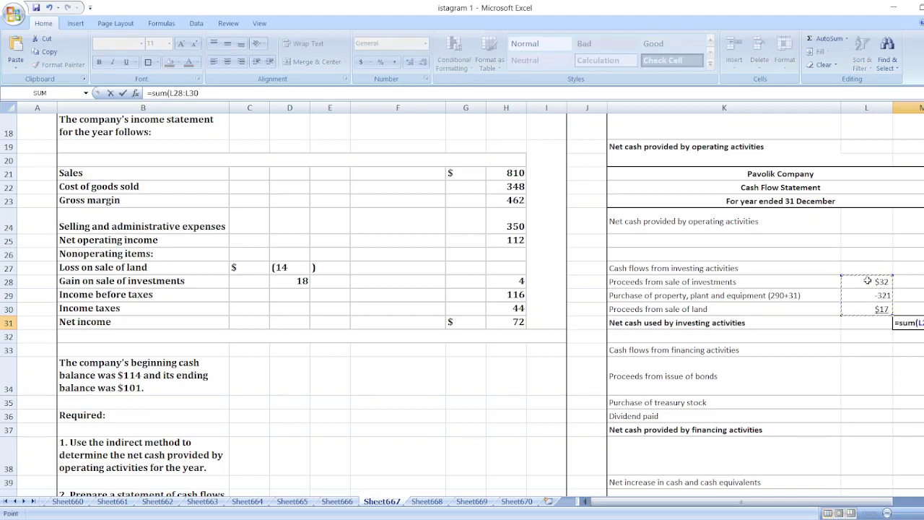
pyautogui.press('Return')
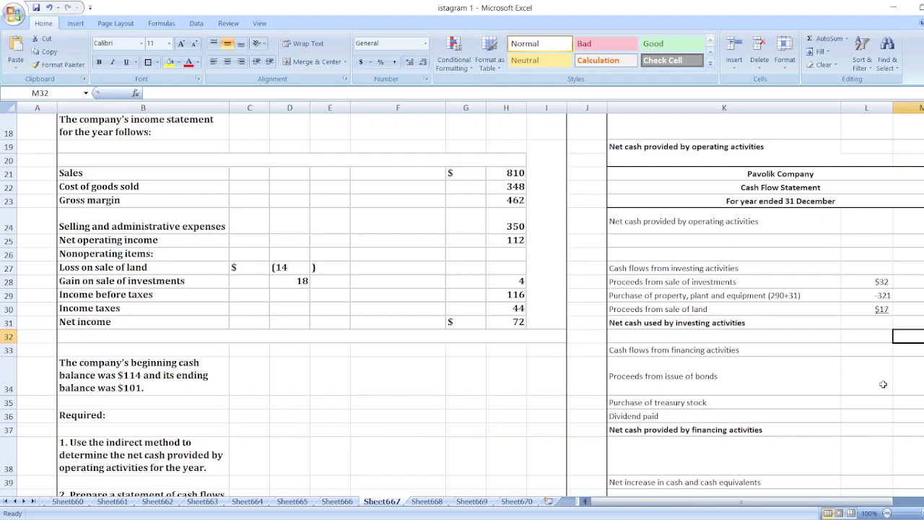
# - Enter $148 as the proceeds from issue of bonds in cell L34, based on the bonds payable change
pyautogui.click(853, 371)
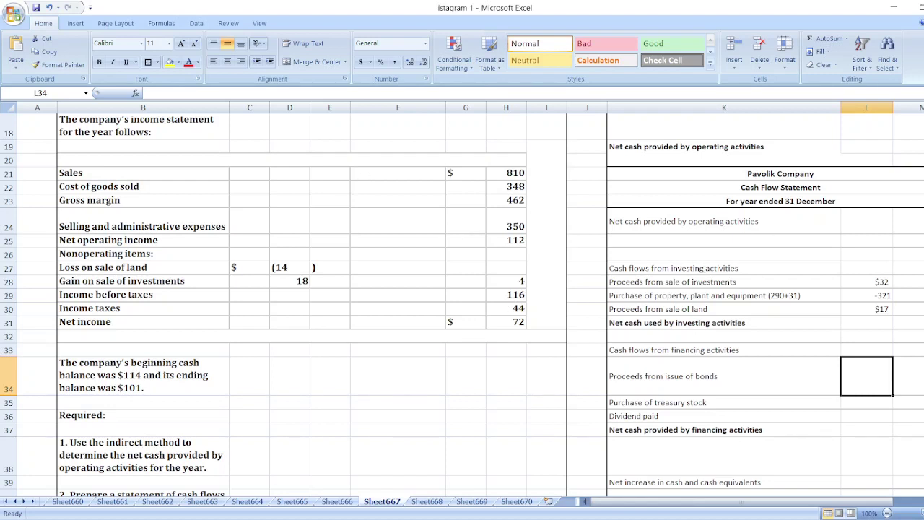
pyautogui.scroll(6, 366, 302)
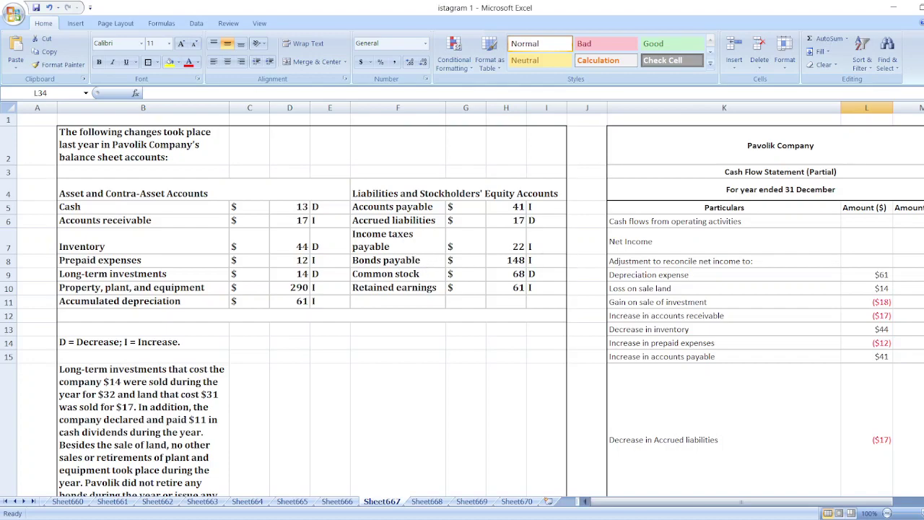
pyautogui.scroll(-4, 462, 303)
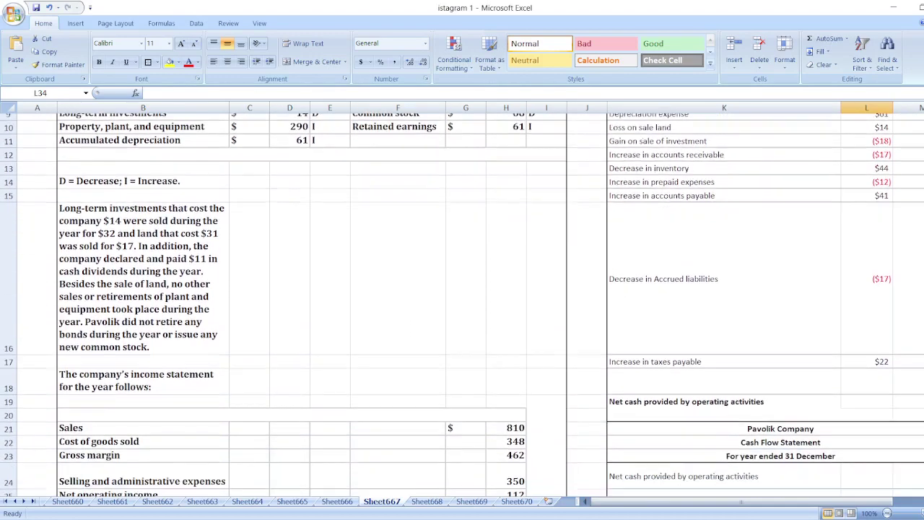
pyautogui.scroll(-2, 462, 303)
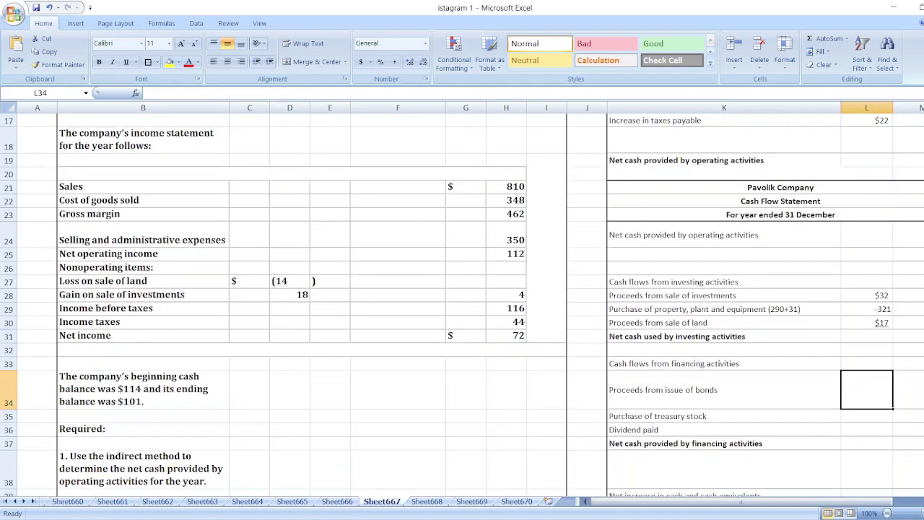
pyautogui.write('$148')
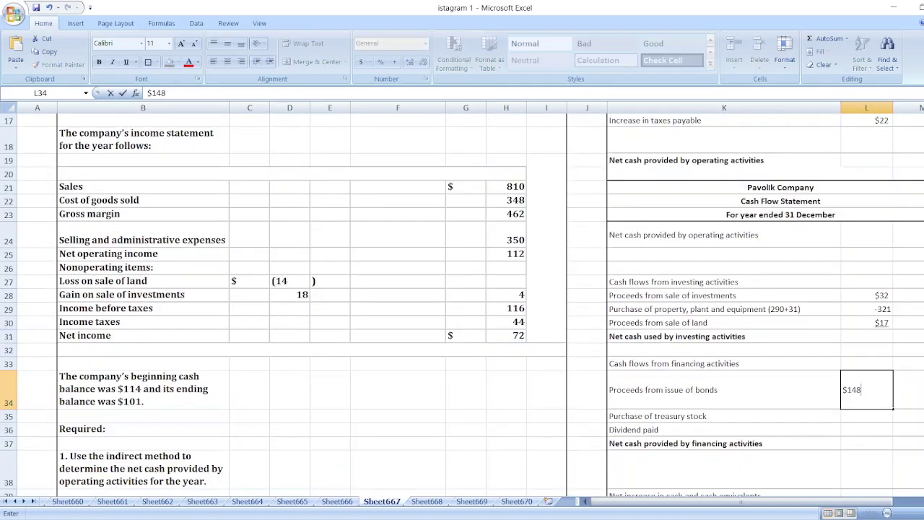
pyautogui.press('Return')
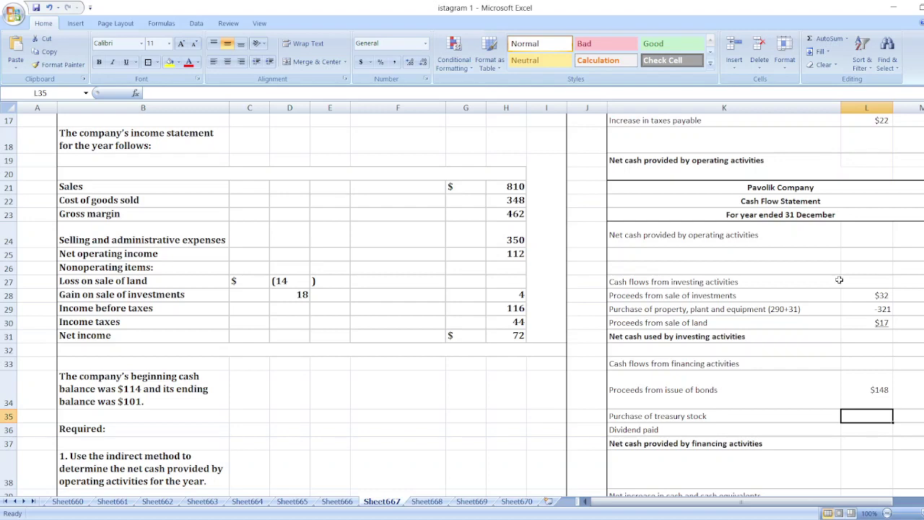
# - Enter -$68 for the purchase of treasury stock in L35 and -$11 for the dividend paid in L36
pyautogui.scroll(5, 462, 303)
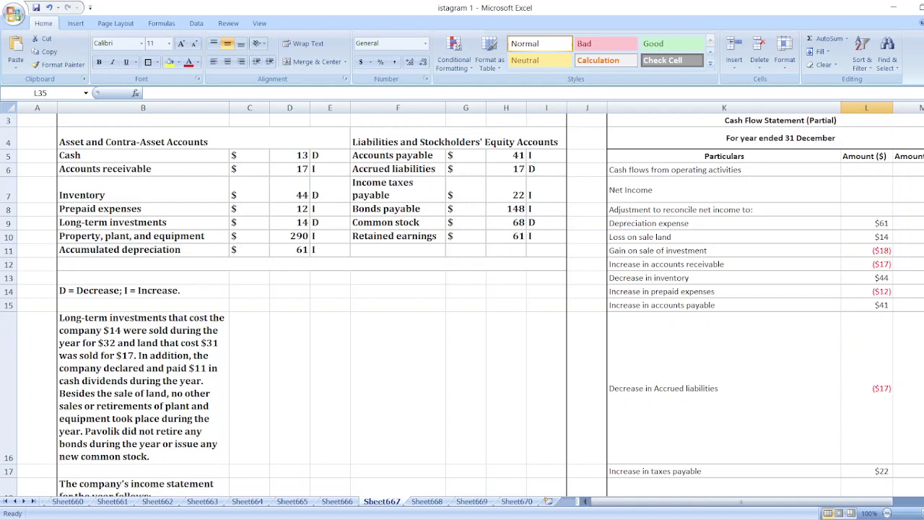
pyautogui.scroll(-5, 850, 388)
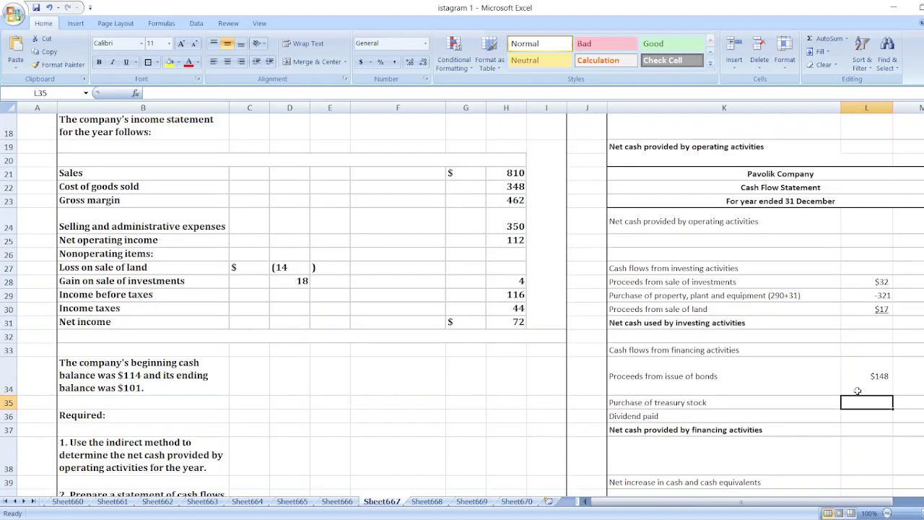
pyautogui.write('-68')
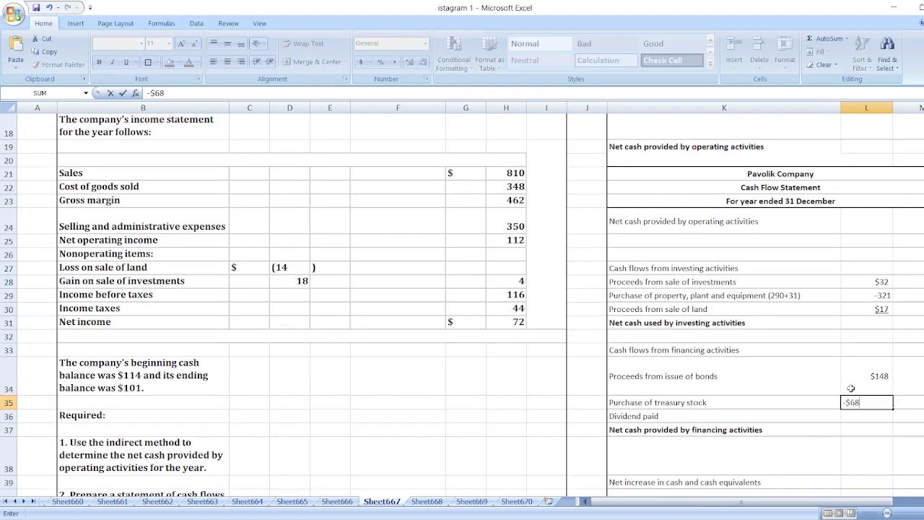
pyautogui.press('Return')
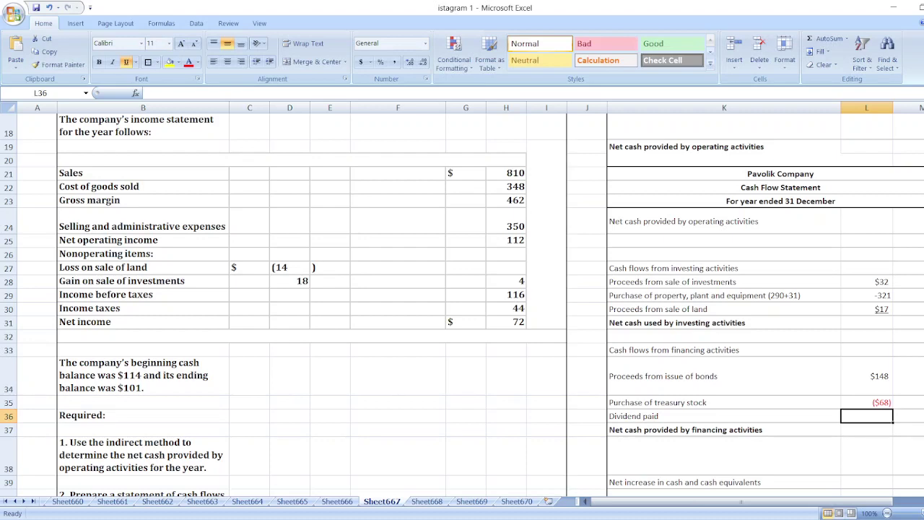
pyautogui.scroll(5, 561, 279)
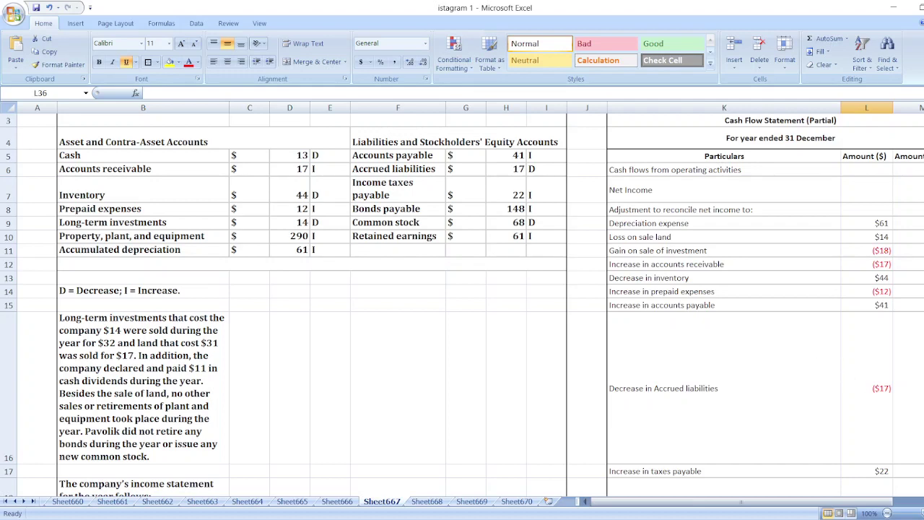
pyautogui.scroll(-5, 462, 303)
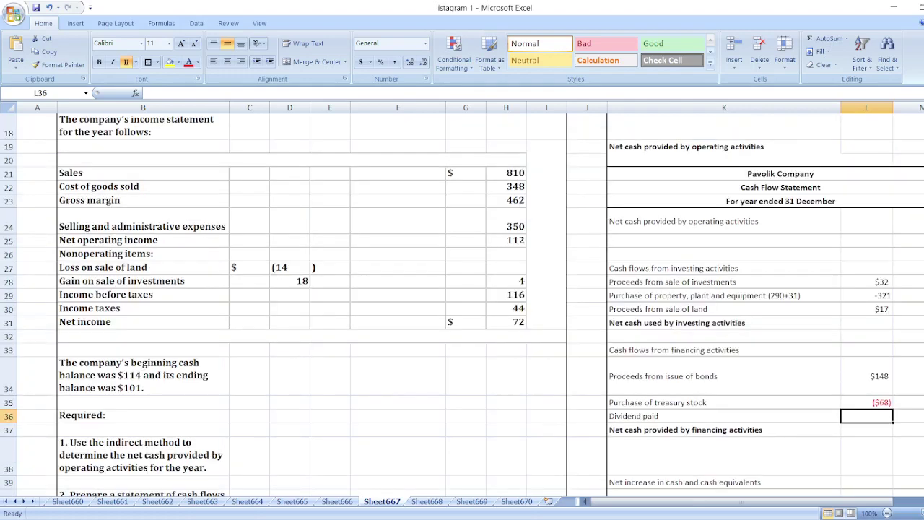
pyautogui.write('-$11')
pyautogui.press('Return')
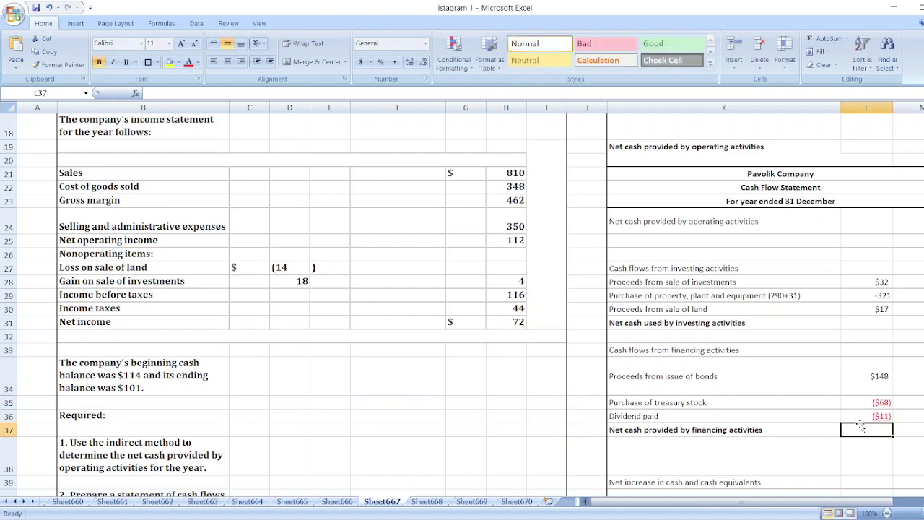
# - Calculate net cash provided by financing activities in cell M37 with the formula -SUM(L34:L36)
pyautogui.press('Right')
pyautogui.write('-su')
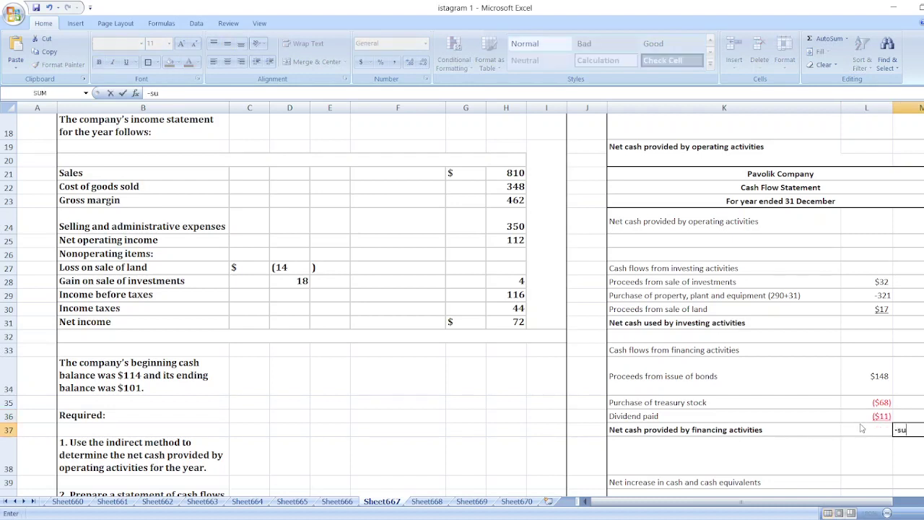
pyautogui.write('m(')
pyautogui.moveTo(874, 375); pyautogui.dragTo(866, 416)
pyautogui.press('Return')
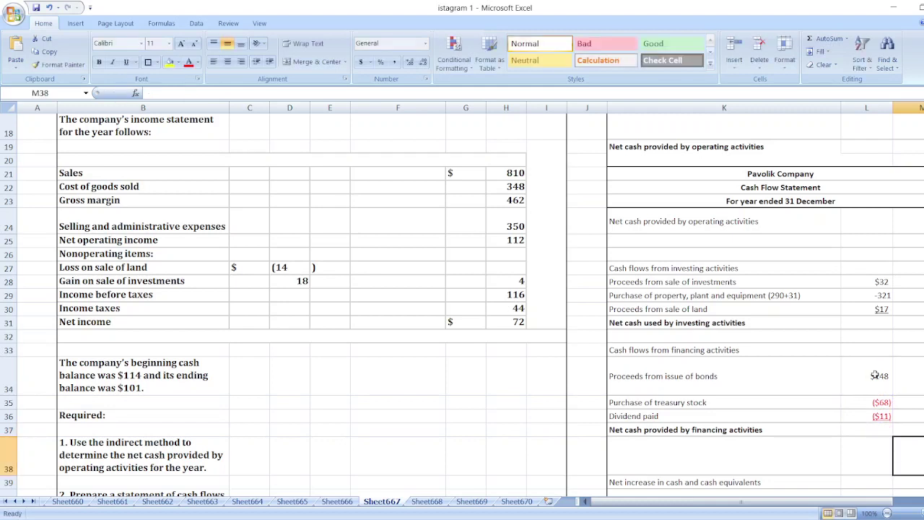
# - Calculate the net increase in cash and cash equivalents in cell M39 with the formula =M24+M31+M37
pyautogui.press('Down')
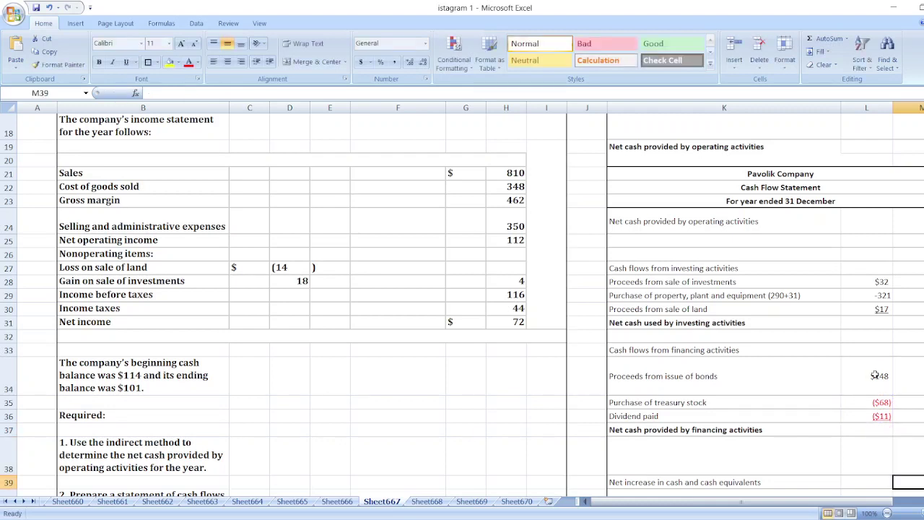
pyautogui.write('=')
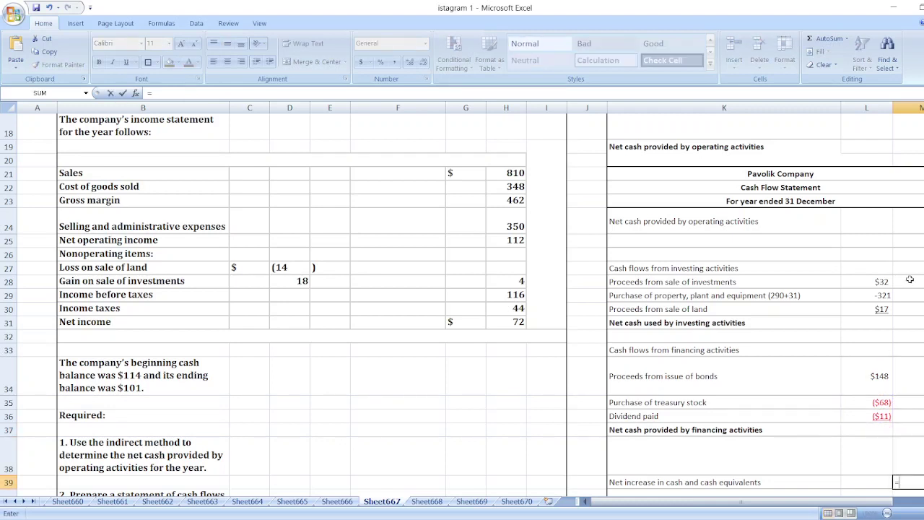
pyautogui.click(921, 214)
pyautogui.write('+')
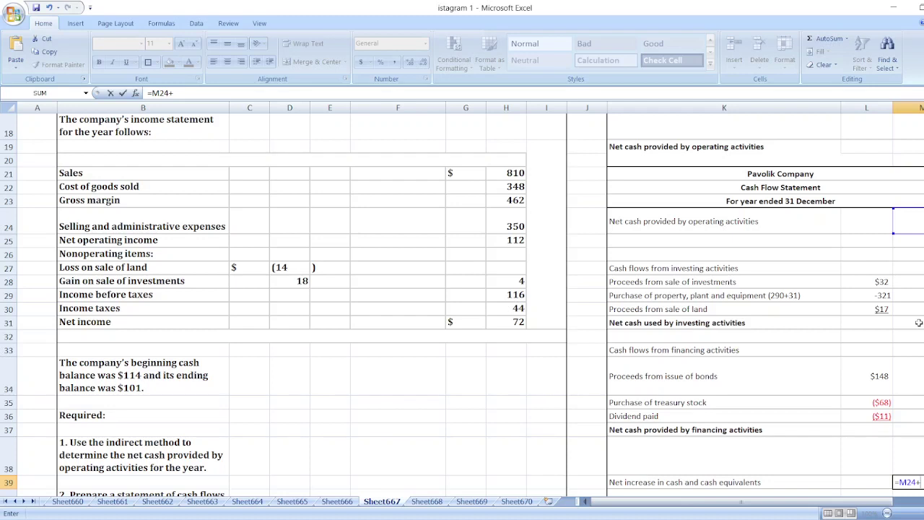
pyautogui.click(918, 323)
pyautogui.write('+')
pyautogui.press('Up')
pyautogui.press('Up')
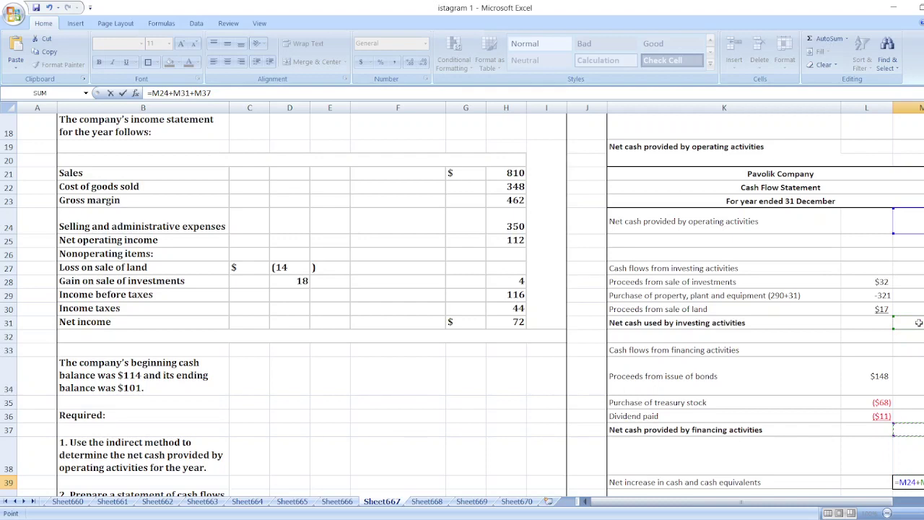
pyautogui.press('Return')
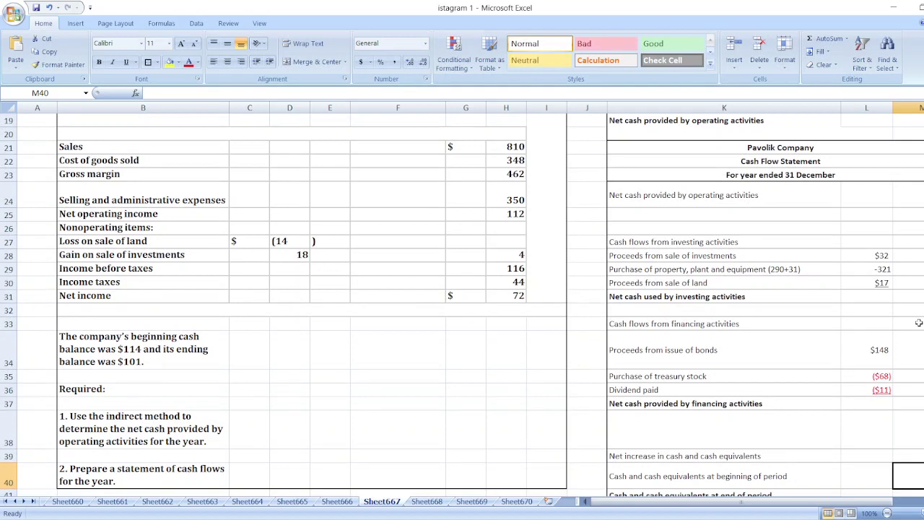
# - Remove the minus sign from the financing activities total in cell M37 so the formula reads =SUM(L34:L36)
pyautogui.click(904, 405)
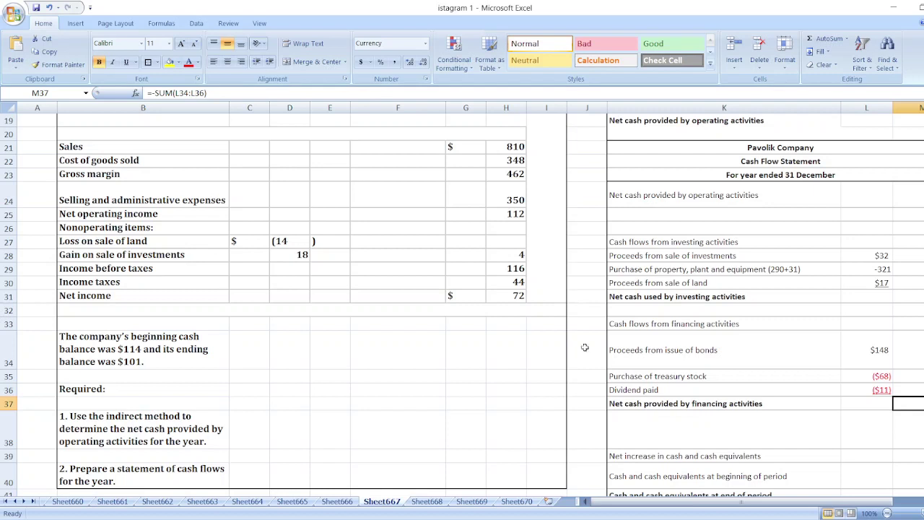
pyautogui.click(153, 92)
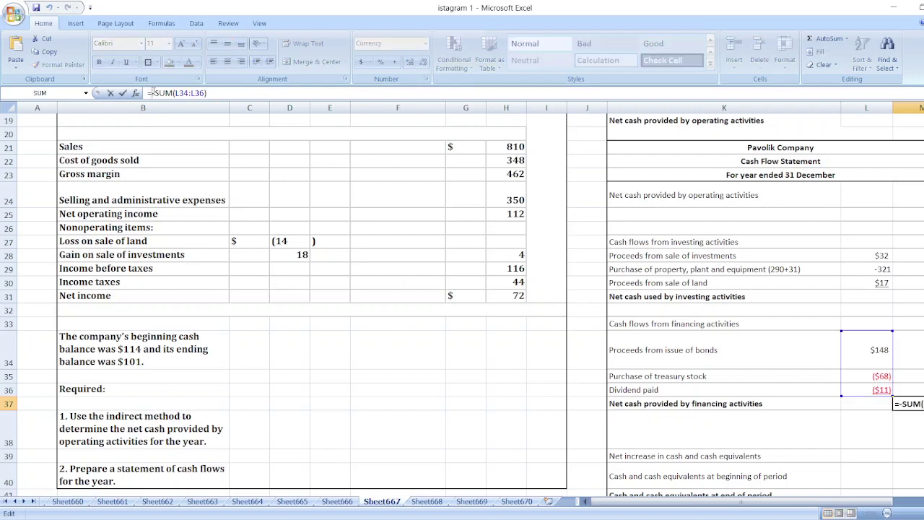
pyautogui.press('BackSpace')
pyautogui.press('Return')
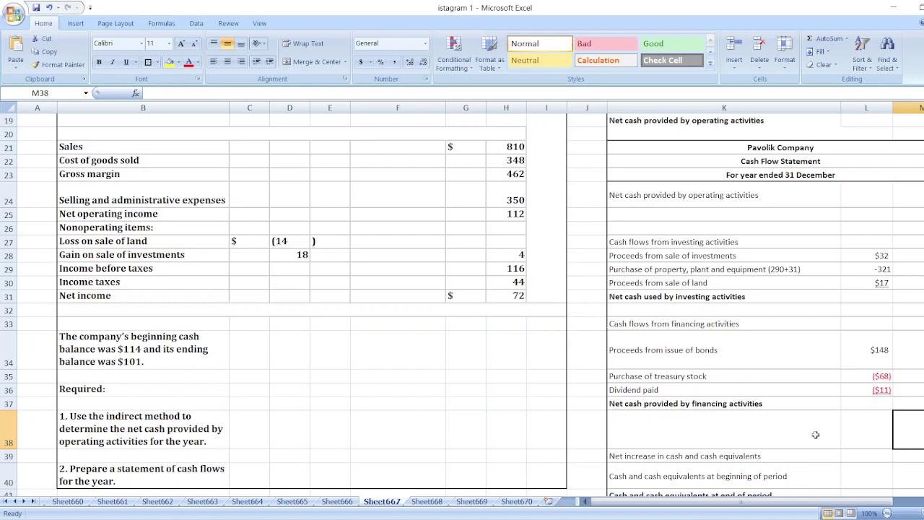
# - Enter $114 as the cash and cash equivalents at beginning of period in cell M40
pyautogui.click(902, 472)
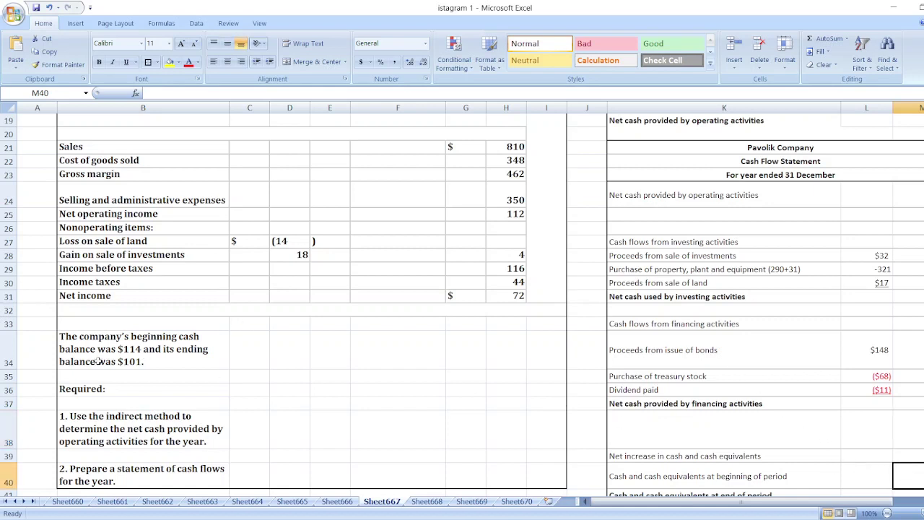
pyautogui.write('$114')
pyautogui.press('Return')
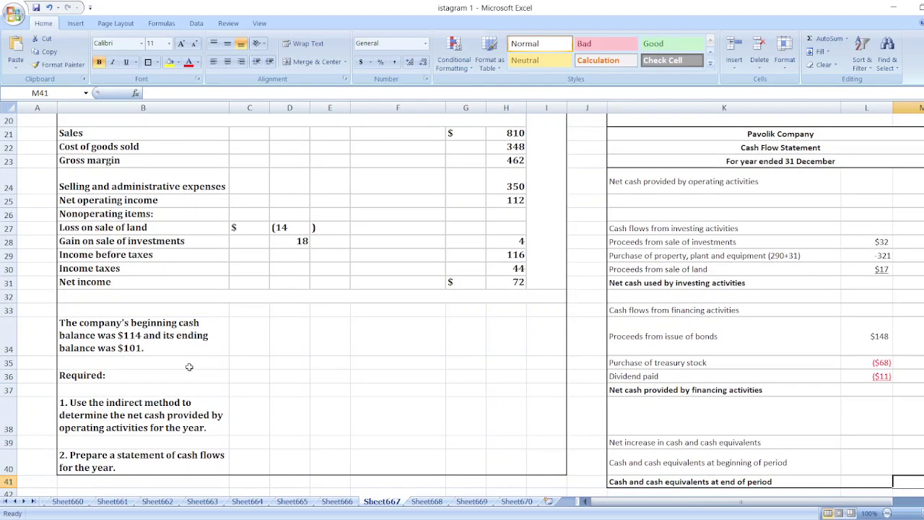
# - Calculate cash and cash equivalents at end of period in cell M41 by adding M39 and M40
pyautogui.write('=')
pyautogui.press('Up')
pyautogui.press('Up')
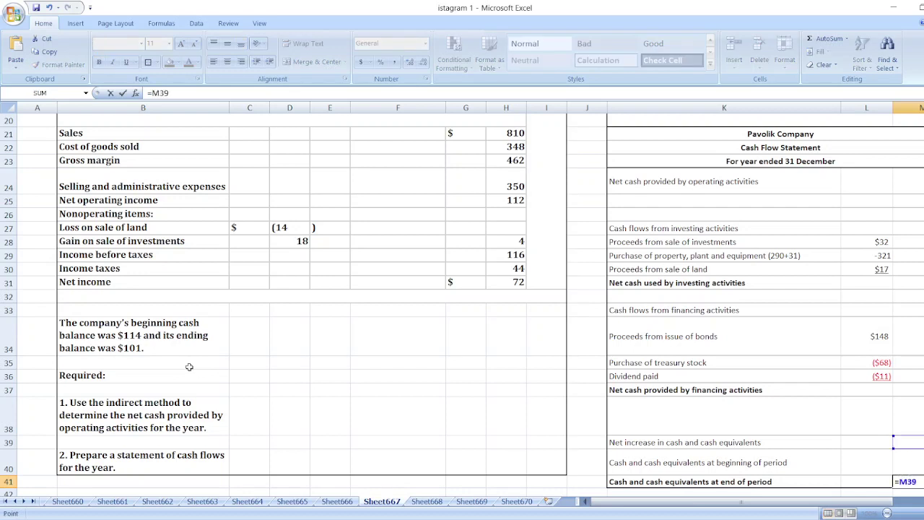
pyautogui.write('+')
pyautogui.press('Up')
pyautogui.press('Return')
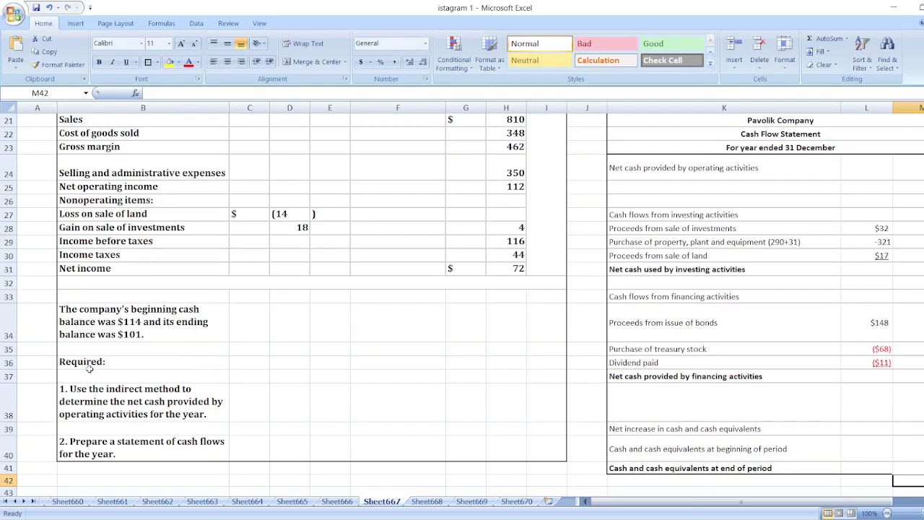